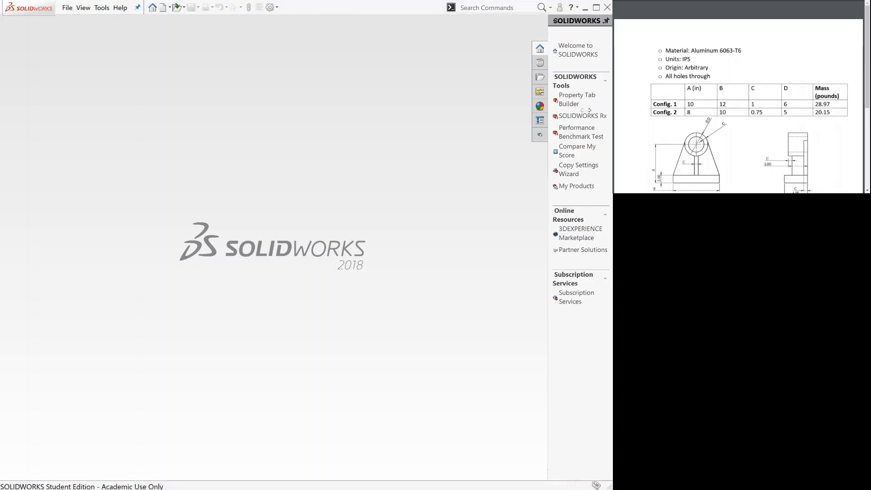
Create a new part document with 6063-T6 as its material and open the document options.
{"action": "left_click", "coordinate": [164, 13]}
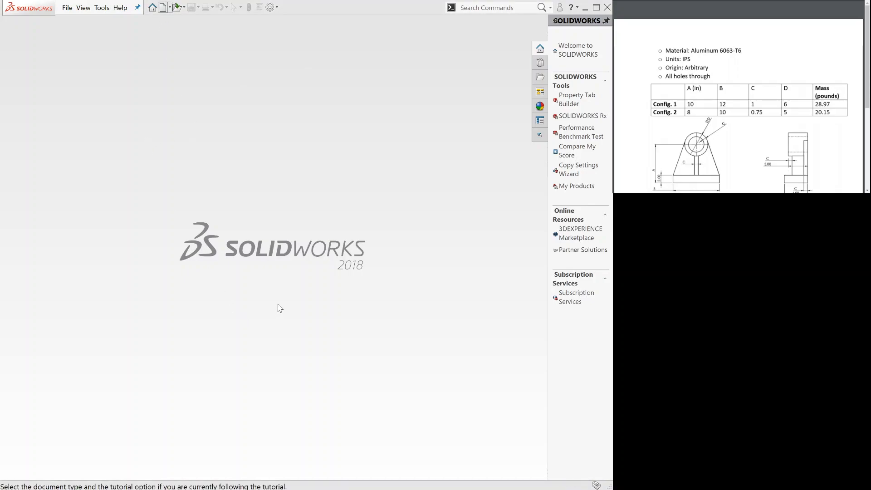
{"action": "left_click", "coordinate": [553, 258]}
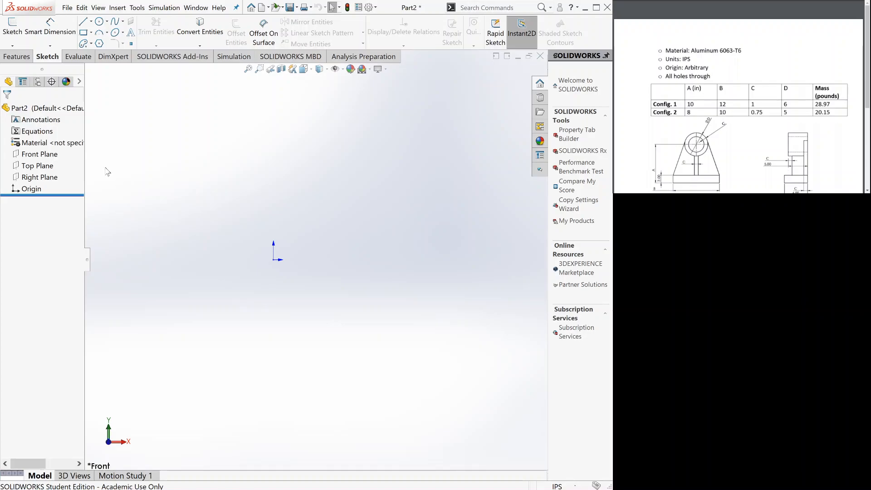
{"action": "left_click", "coordinate": [62, 150]}
{"action": "left_click", "coordinate": [368, 10]}
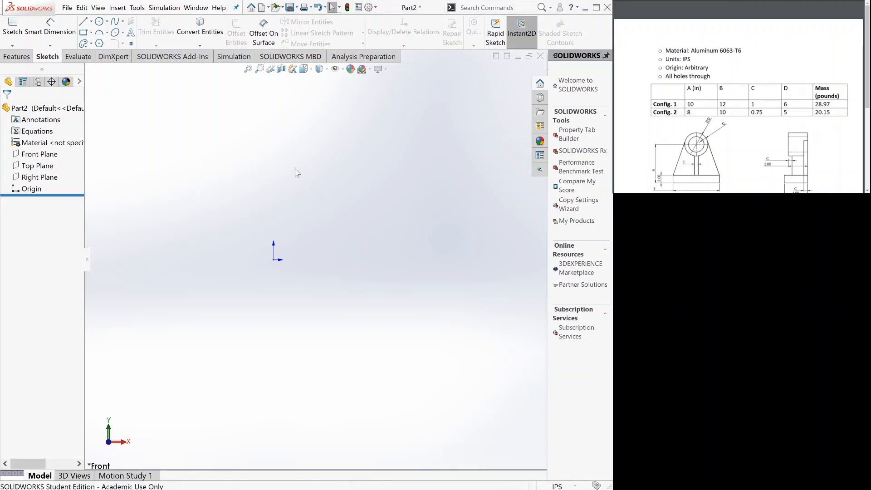
Open the part's equations for editing and rebuild the model.
{"action": "left_click", "coordinate": [43, 136]}
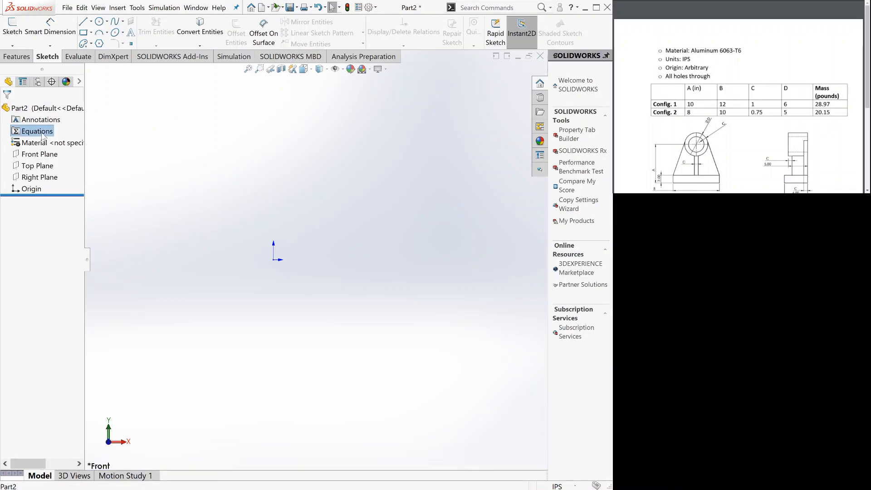
{"action": "double_click", "coordinate": [68, 140]}
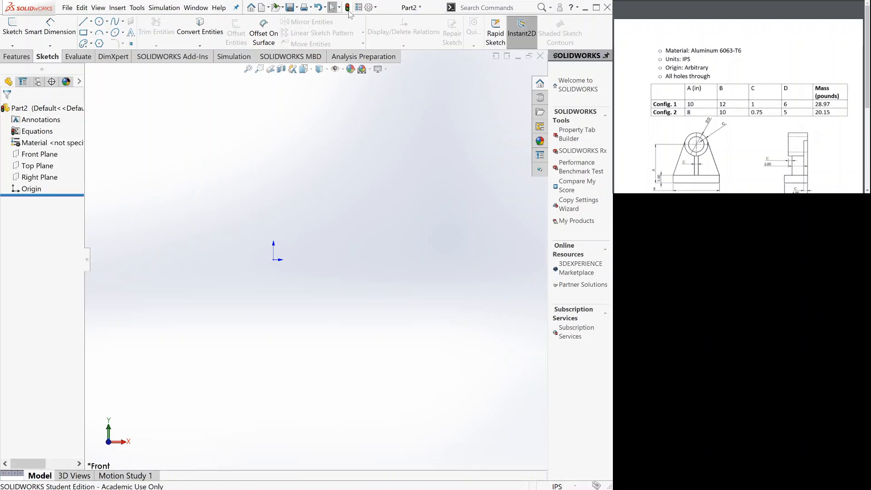
{"action": "left_click", "coordinate": [349, 10]}
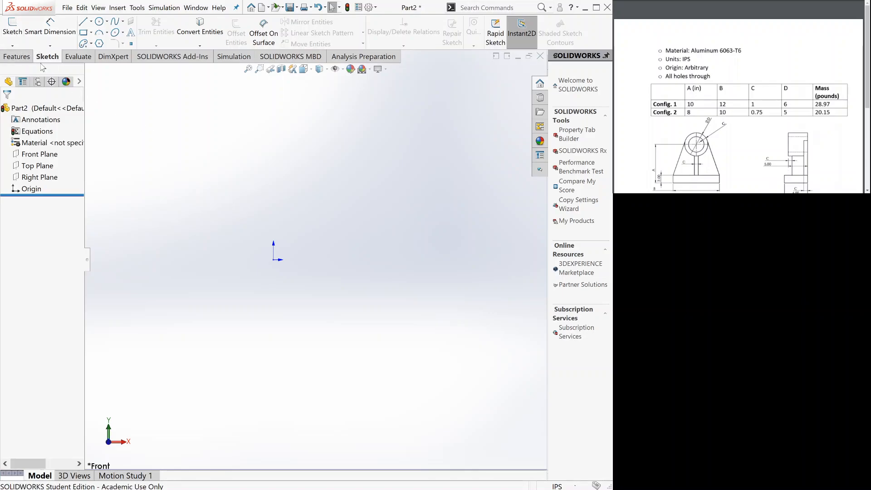
Sketch a circle with a radius of about 1.48 in on the Front Plane, centred on the origin.
{"action": "left_click", "coordinate": [17, 37]}
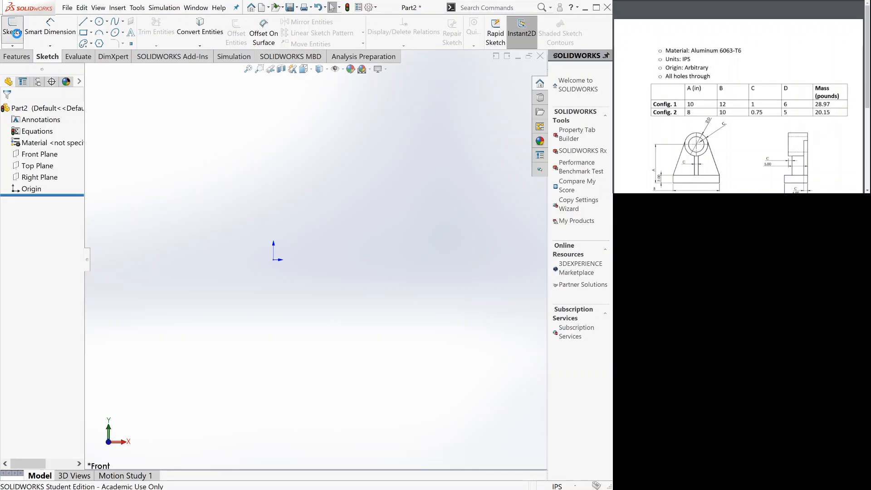
{"action": "left_click", "coordinate": [189, 204]}
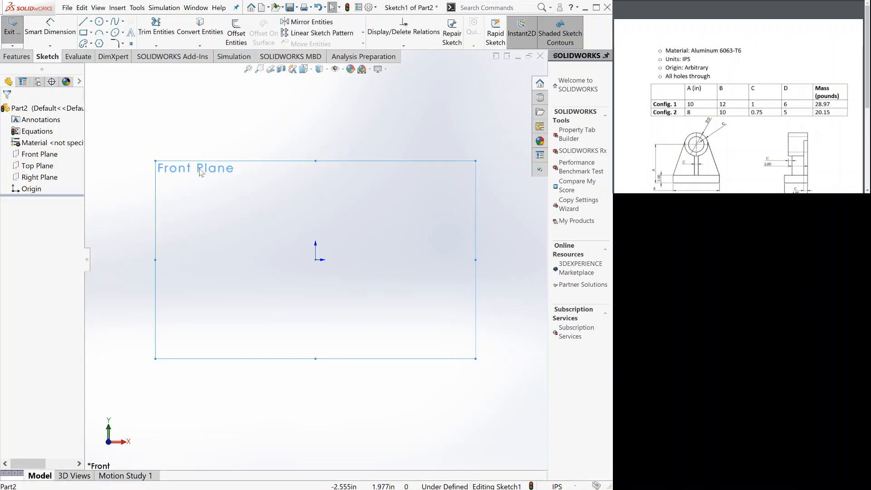
{"action": "left_click", "coordinate": [100, 23]}
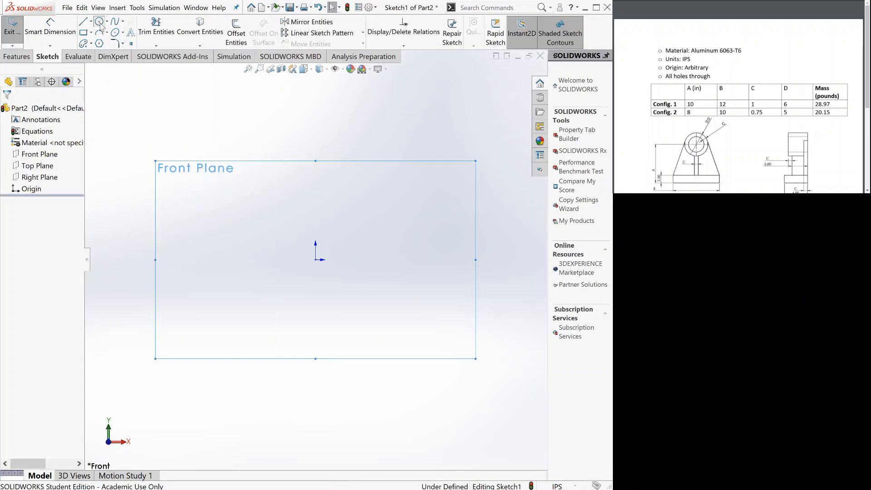
{"action": "left_click", "coordinate": [316, 260]}
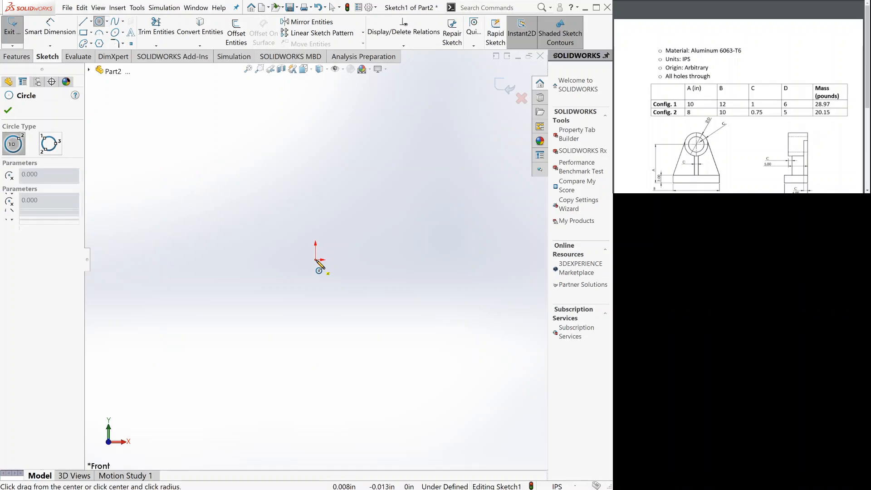
{"action": "left_click", "coordinate": [357, 210]}
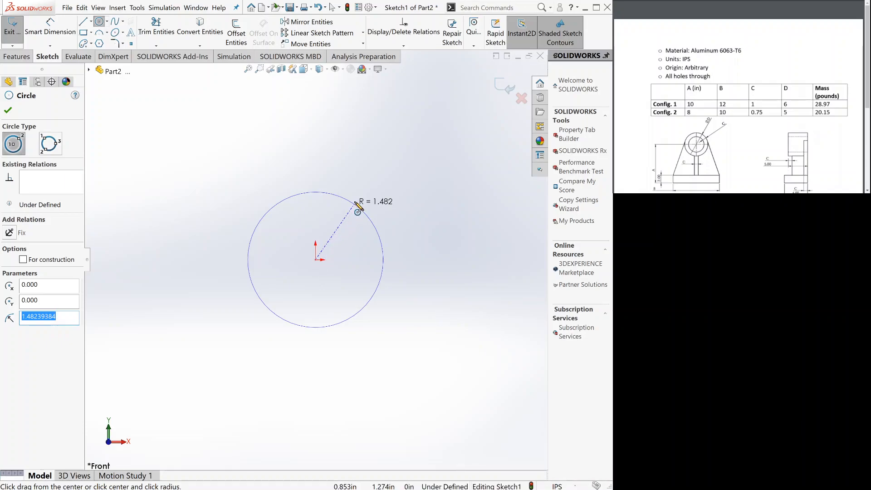
Dimension the circle's diameter as 6 in, driven by an equation.
{"action": "left_click", "coordinate": [50, 27]}
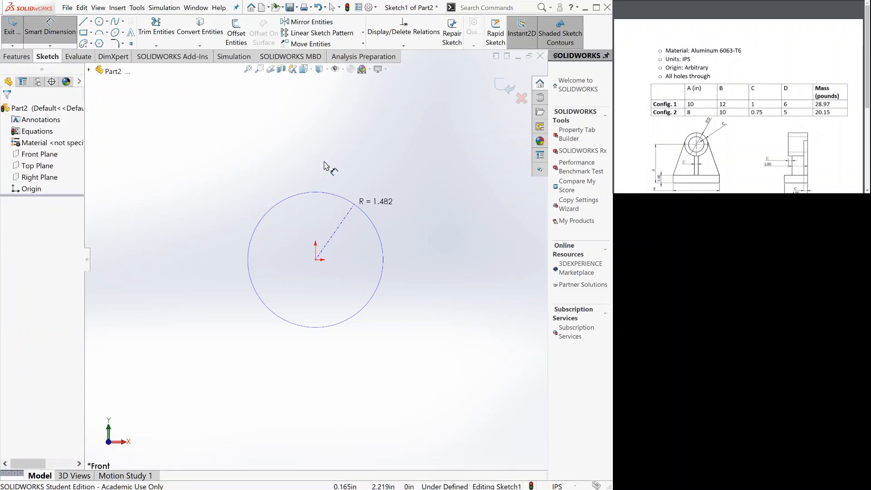
{"action": "left_click", "coordinate": [330, 194]}
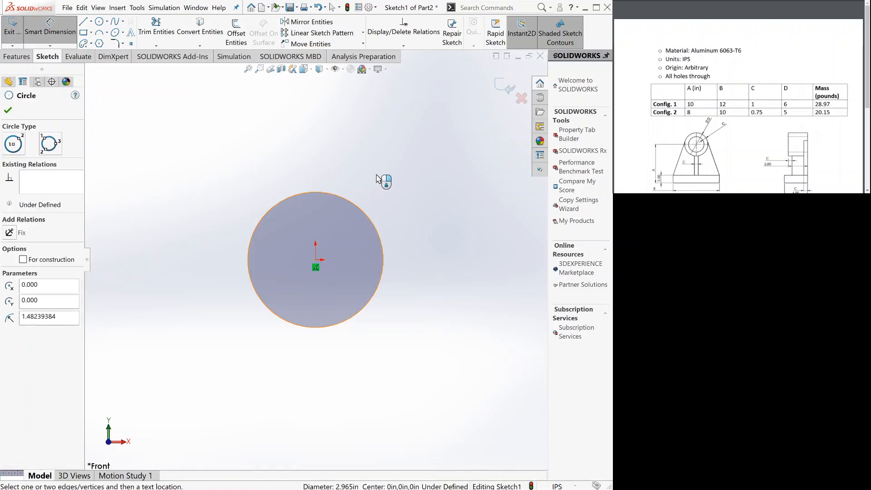
{"action": "left_click", "coordinate": [402, 137]}
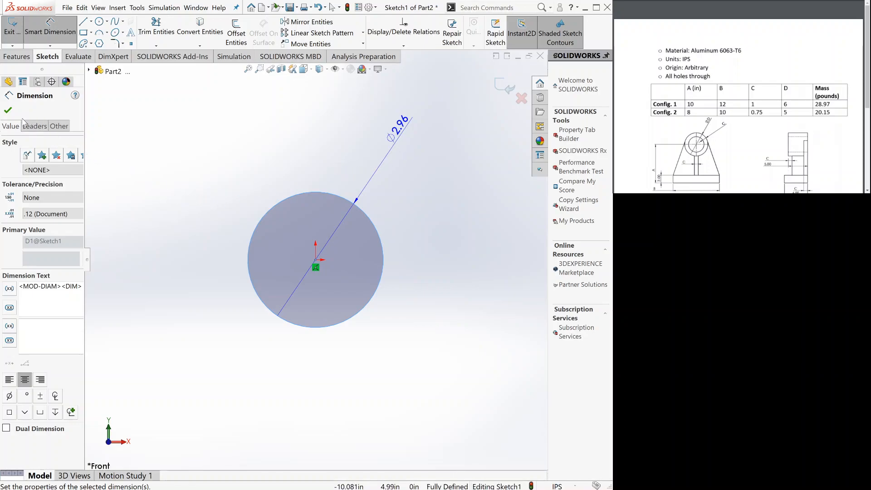
{"action": "left_click", "coordinate": [8, 113]}
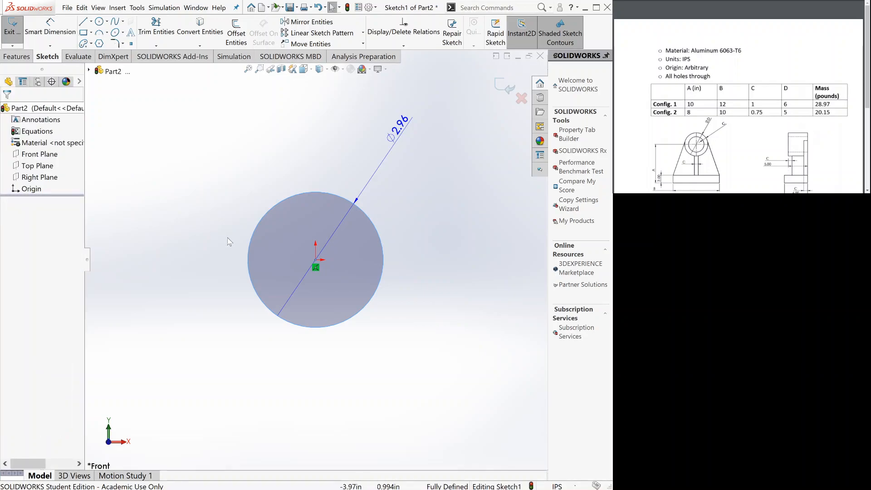
Extrude the circle as a solid boss with a blind depth of 5 in.
{"action": "left_click", "coordinate": [25, 56]}
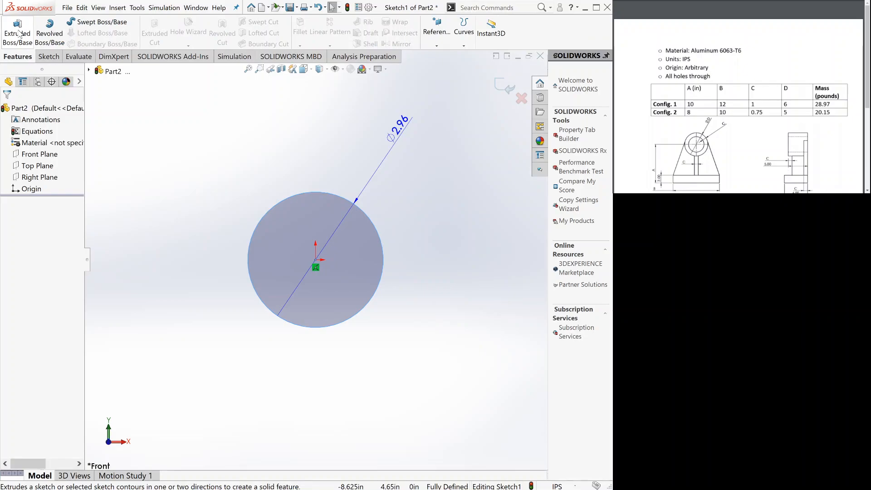
{"action": "left_click", "coordinate": [18, 32]}
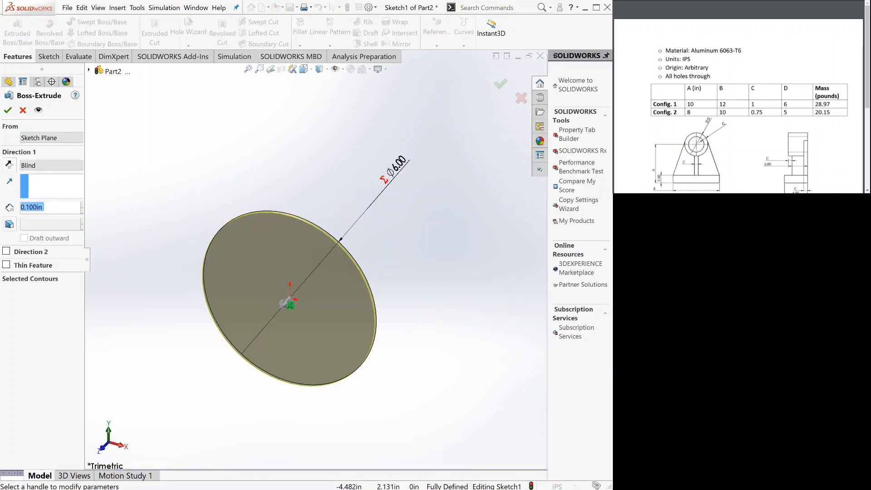
{"action": "type", "text": "5"}
{"action": "key", "text": "Return"}
{"action": "left_click", "coordinate": [8, 111]}
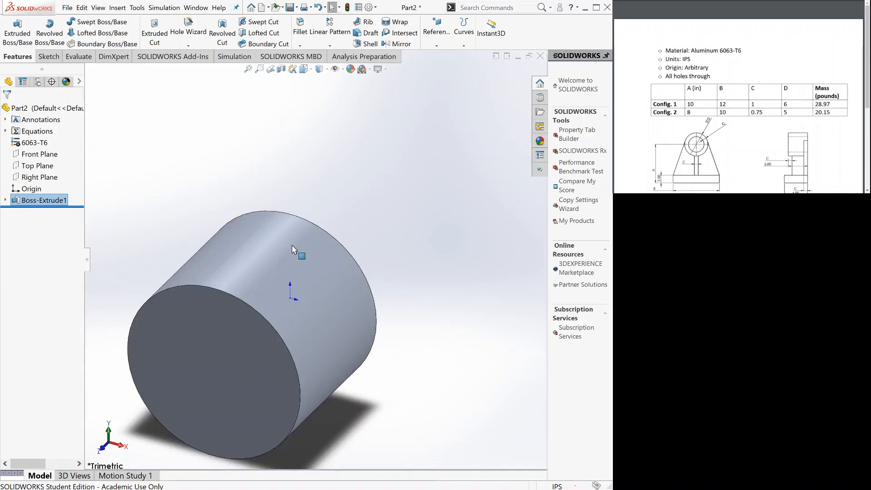
{"action": "left_click", "coordinate": [381, 248]}
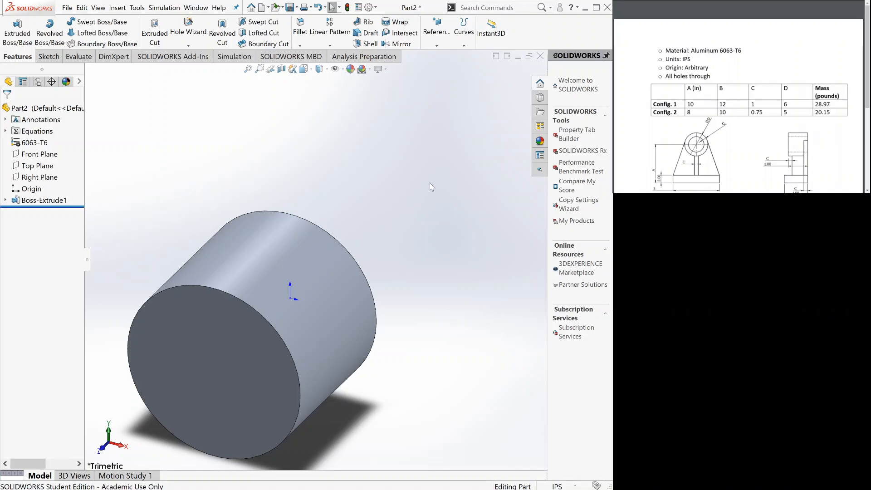
Sketch a circle with a radius of about 2.01 in on the cylinder's front face, centred on the origin.
{"action": "key", "text": "space"}
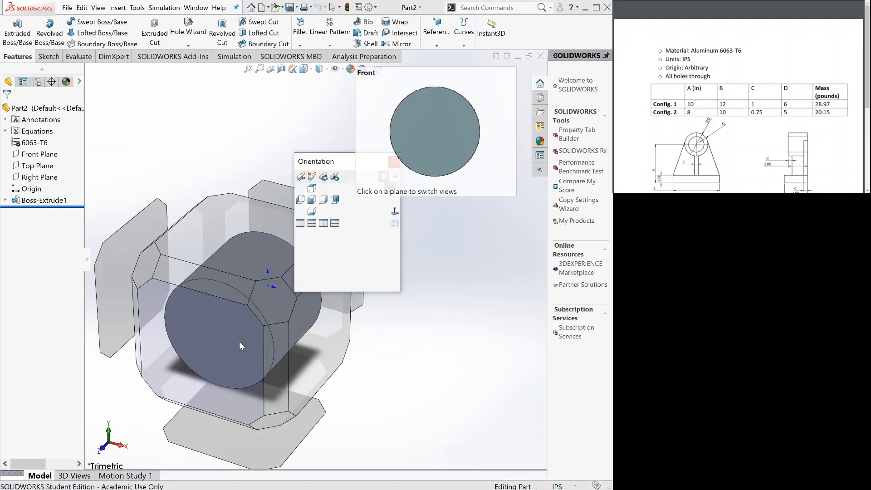
{"action": "left_click", "coordinate": [238, 341]}
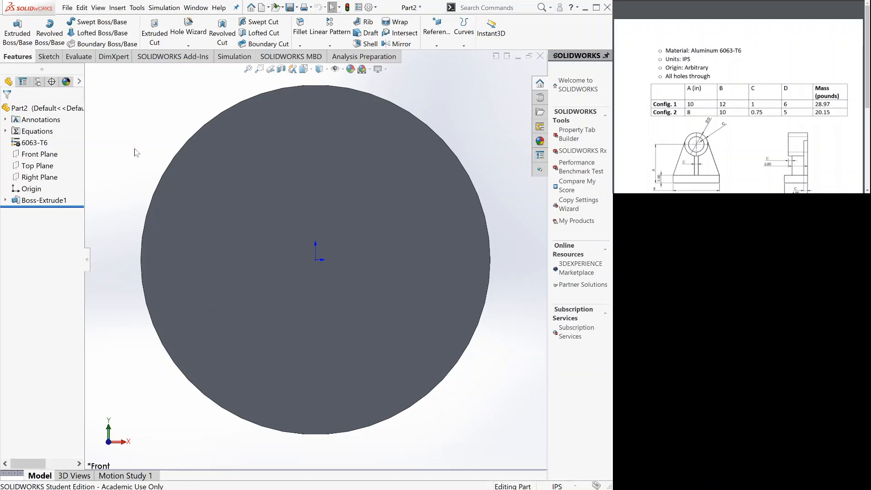
{"action": "left_click", "coordinate": [48, 57]}
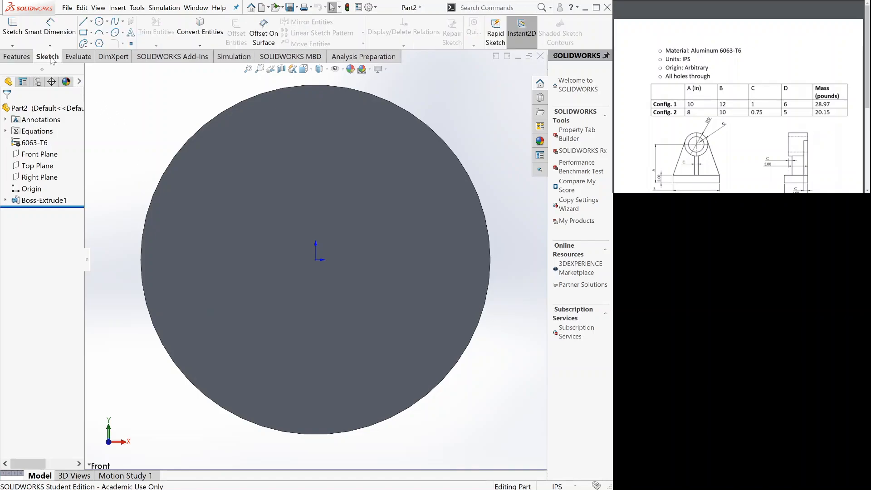
{"action": "left_click", "coordinate": [10, 29]}
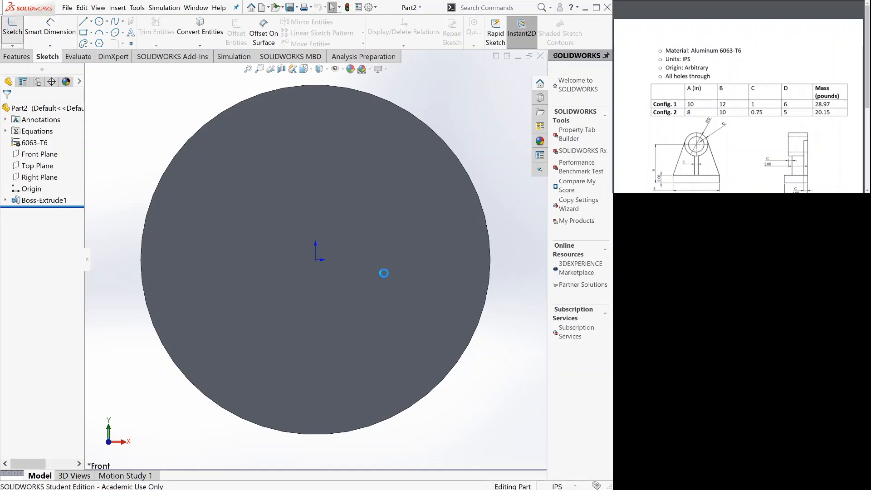
{"action": "left_click", "coordinate": [354, 212]}
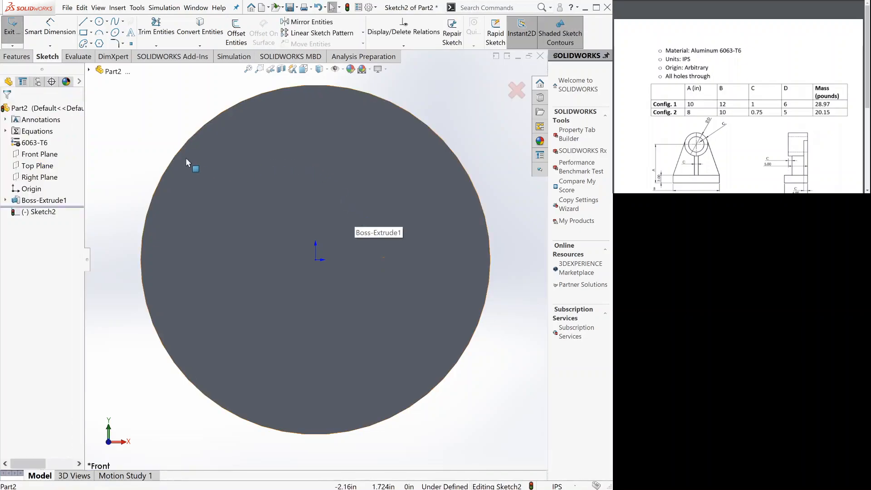
{"action": "left_click", "coordinate": [101, 23]}
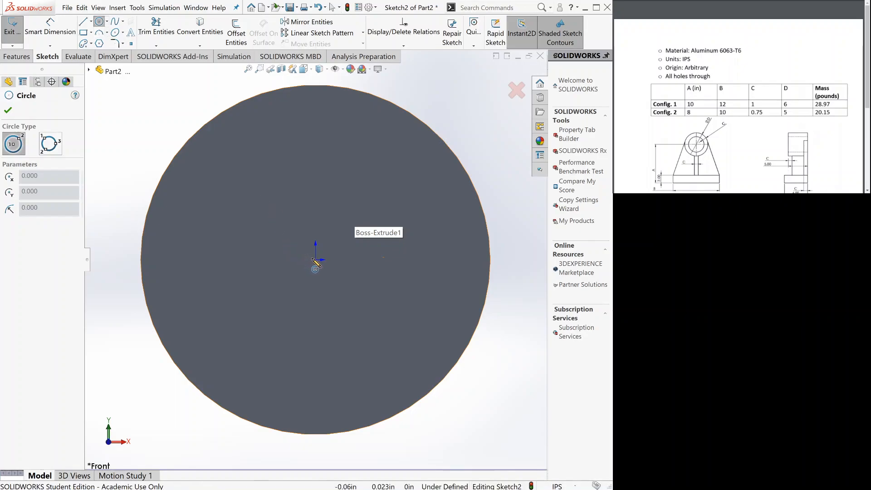
{"action": "left_click", "coordinate": [316, 260]}
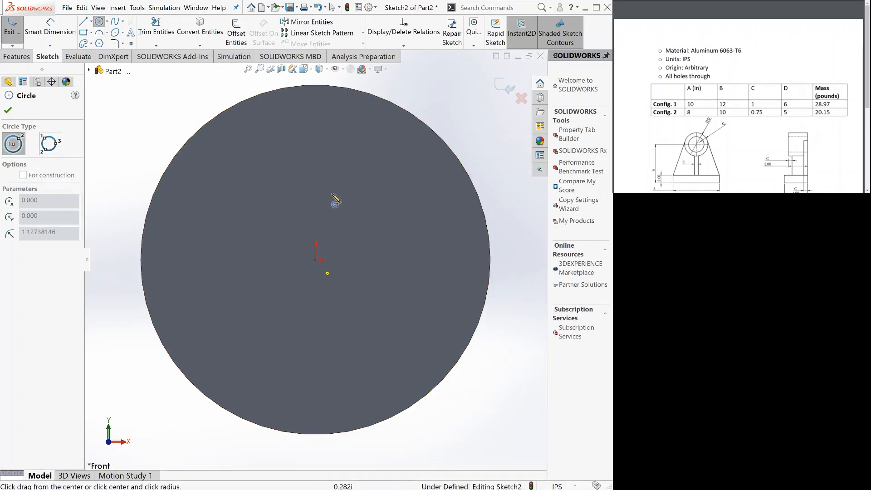
{"action": "left_click", "coordinate": [356, 150]}
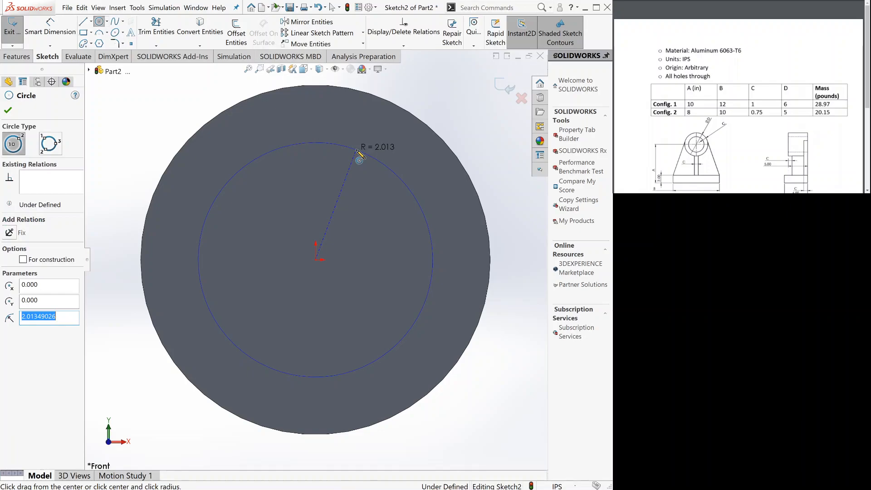
Dimension the gap between the inner circle and the cylinder's outer edge as 1 in, driven by an equation.
{"action": "left_click", "coordinate": [69, 41]}
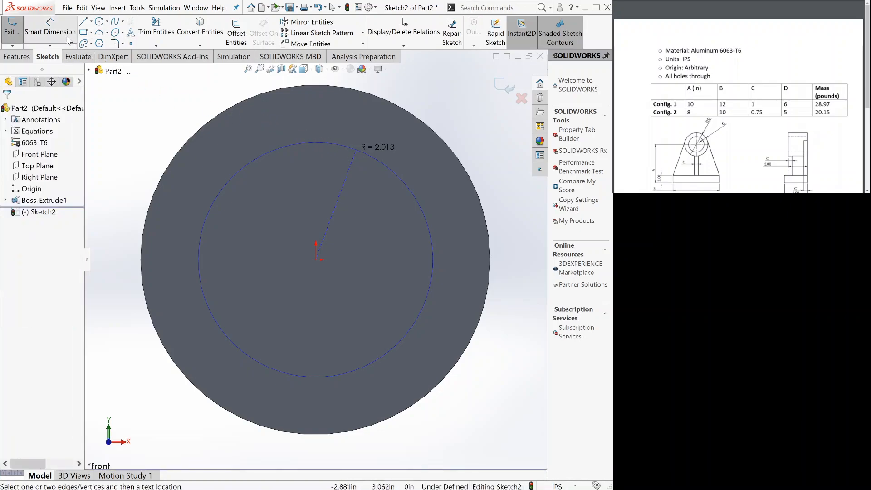
{"action": "left_click", "coordinate": [324, 143]}
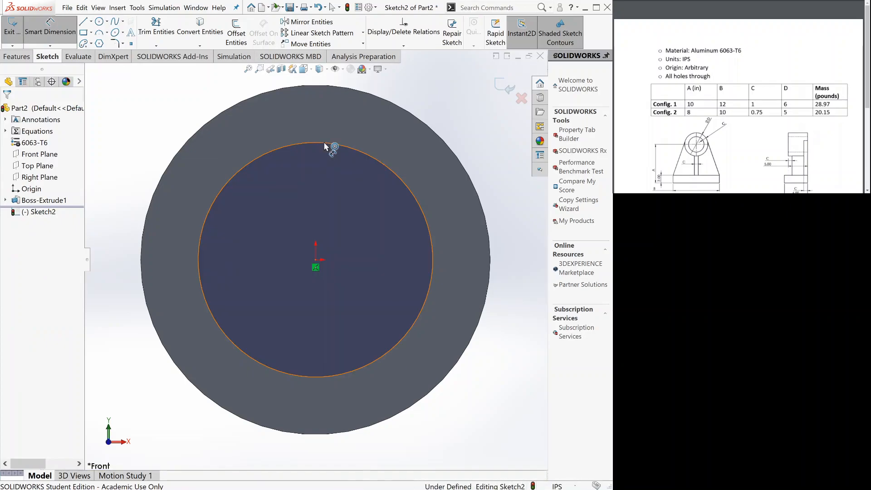
{"action": "left_click", "coordinate": [380, 101]}
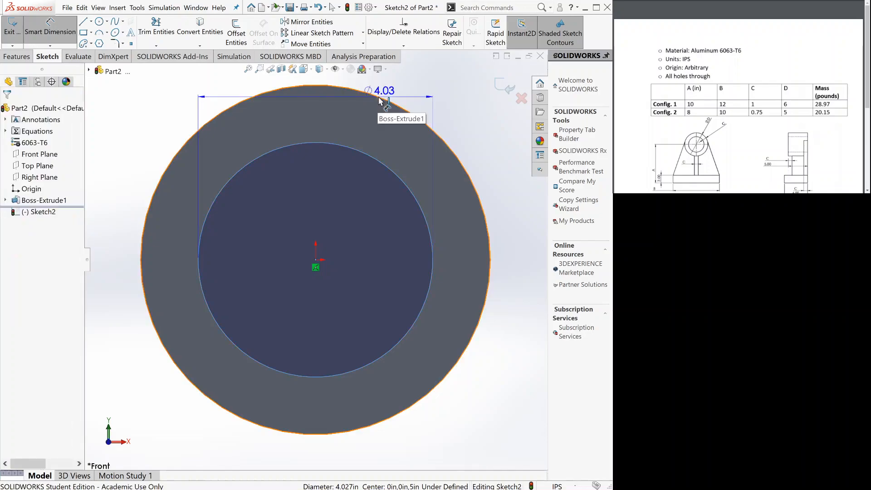
{"action": "left_click", "coordinate": [462, 120]}
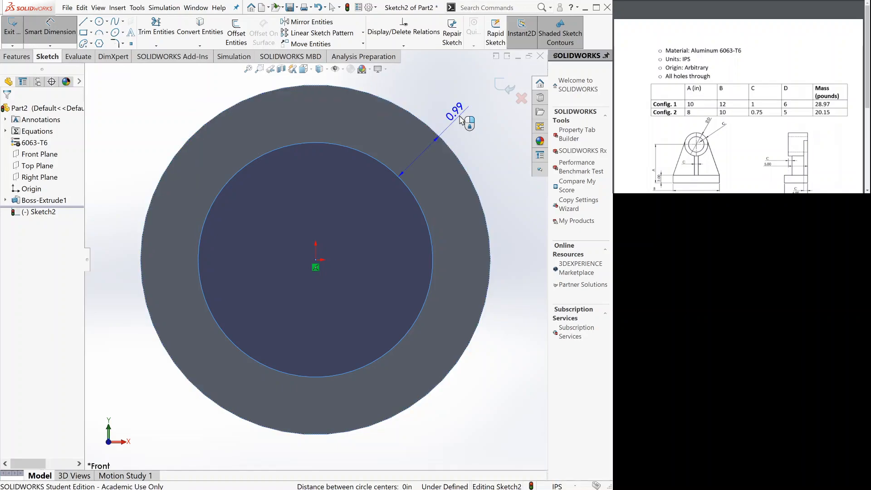
{"action": "left_click", "coordinate": [462, 120]}
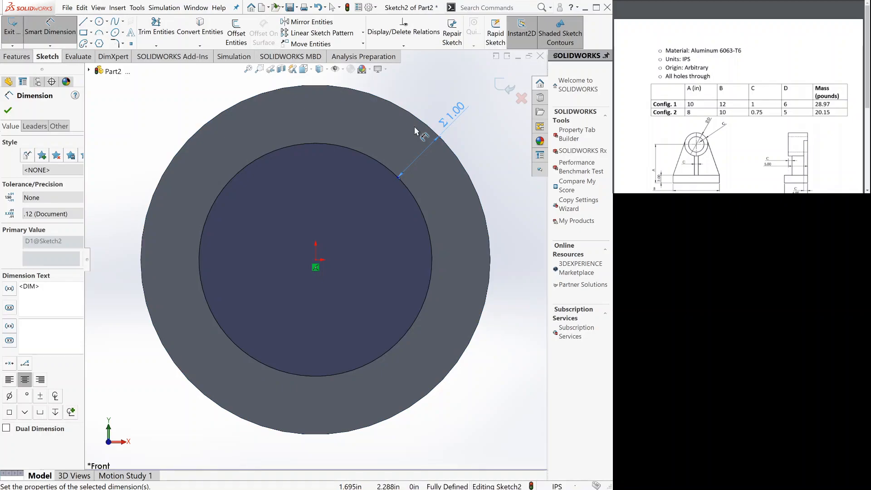
Cut the inner circle through the whole cylinder with an Extruded Cut set to Through All.
{"action": "left_click", "coordinate": [25, 58]}
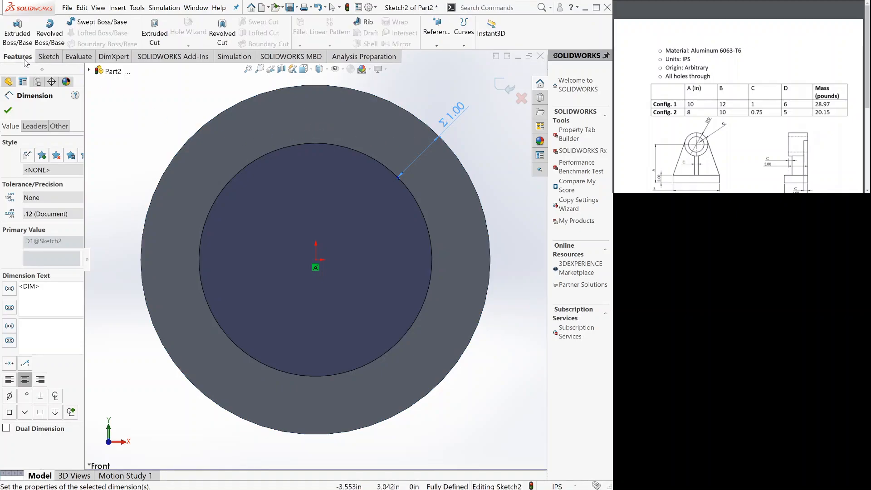
{"action": "left_click", "coordinate": [162, 37]}
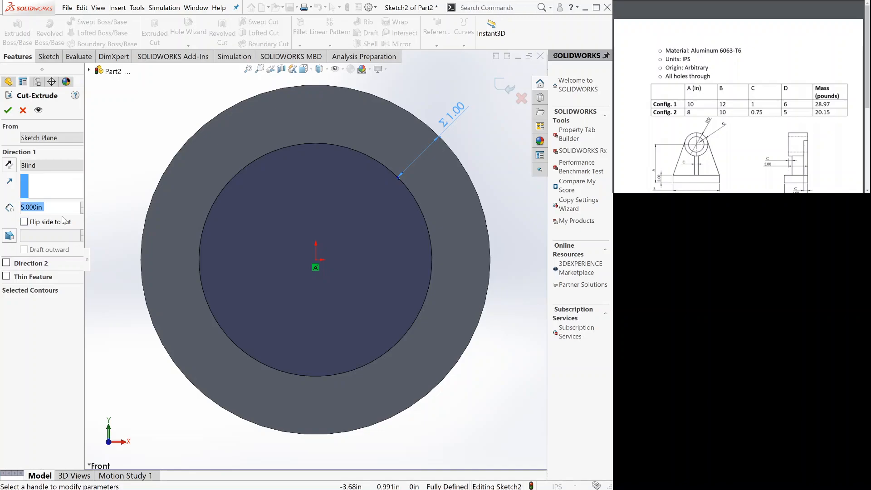
{"action": "left_click", "coordinate": [62, 168]}
{"action": "left_click", "coordinate": [57, 184]}
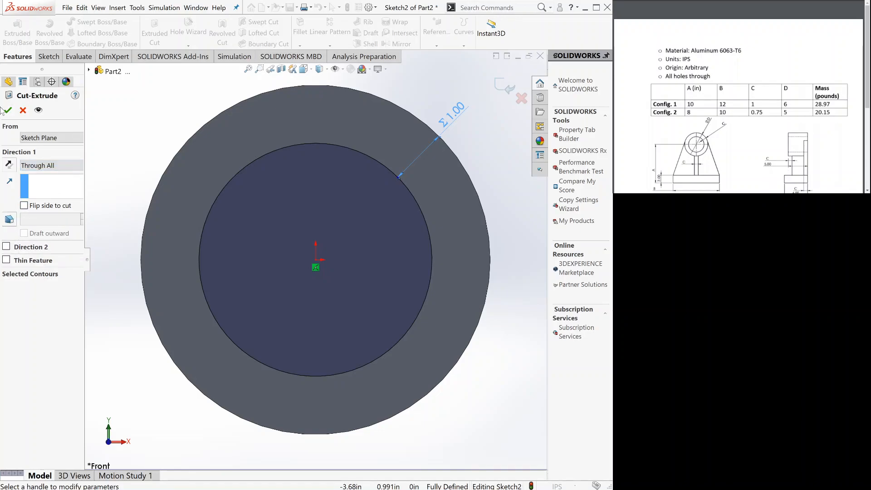
{"action": "left_click", "coordinate": [8, 110]}
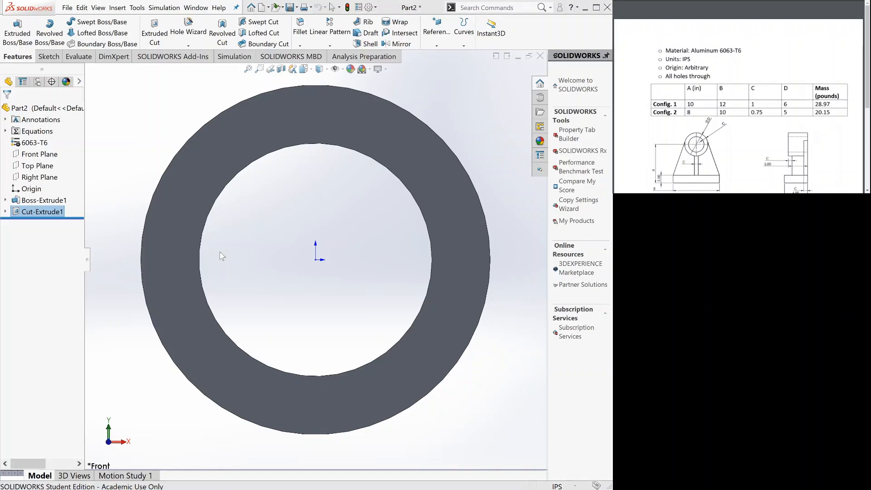
Start a new sketch on the back face of the hollow cylinder, viewed from the back.
{"action": "key", "text": "space"}
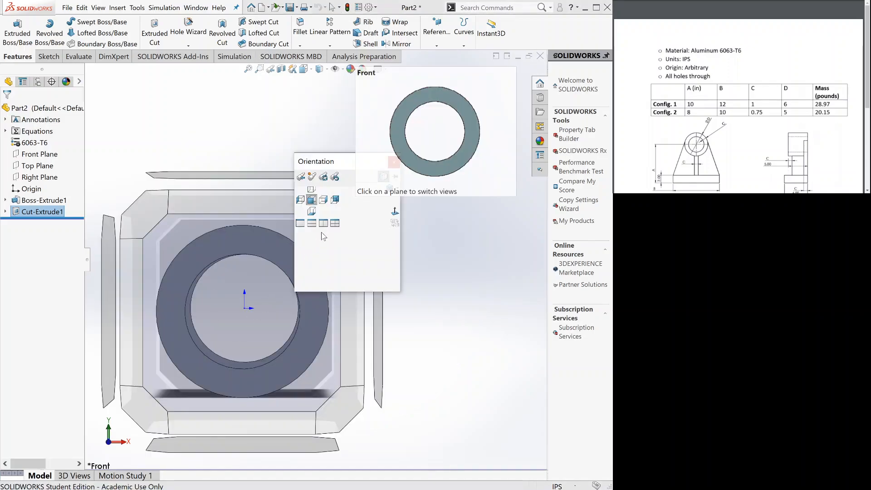
{"action": "left_click", "coordinate": [336, 200]}
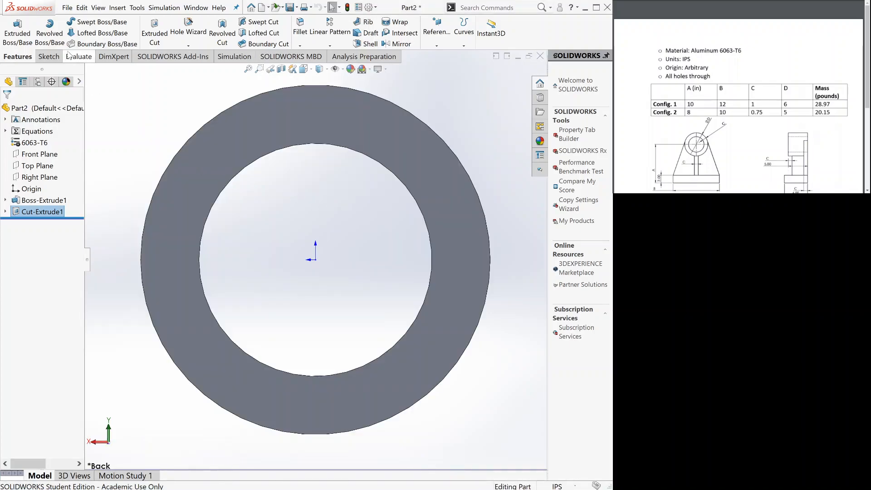
{"action": "left_click", "coordinate": [51, 56]}
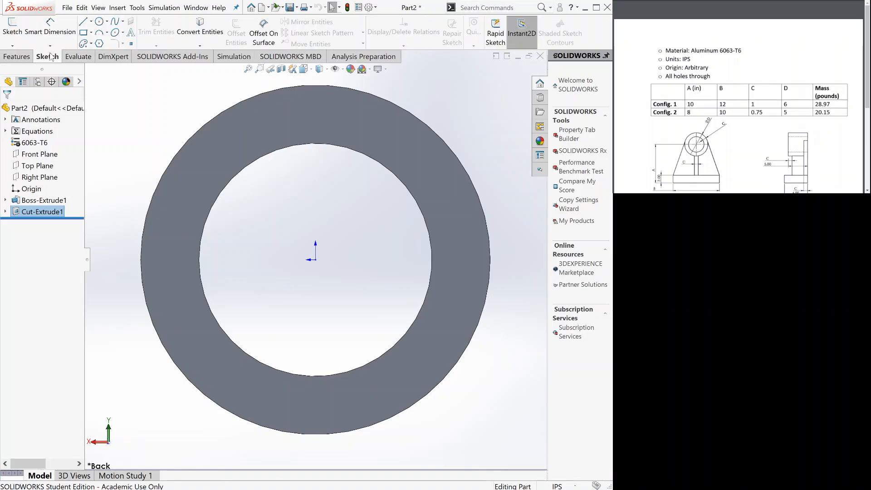
{"action": "left_click", "coordinate": [15, 36]}
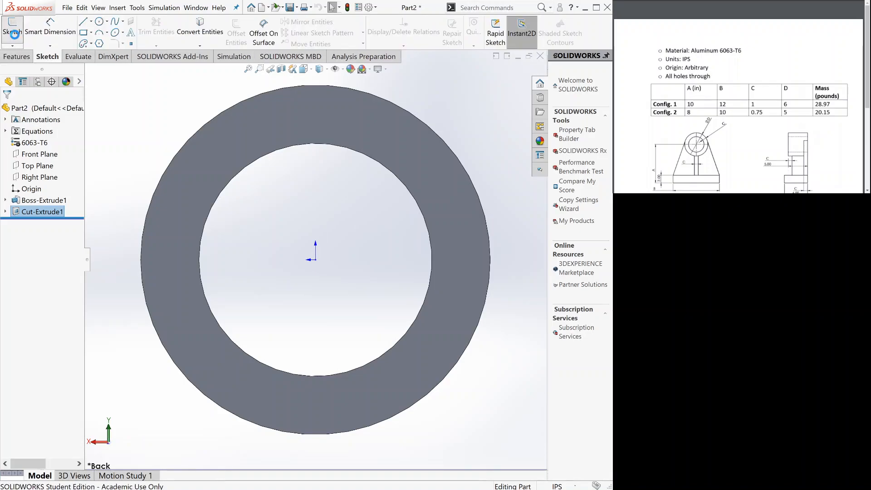
{"action": "left_click", "coordinate": [249, 127]}
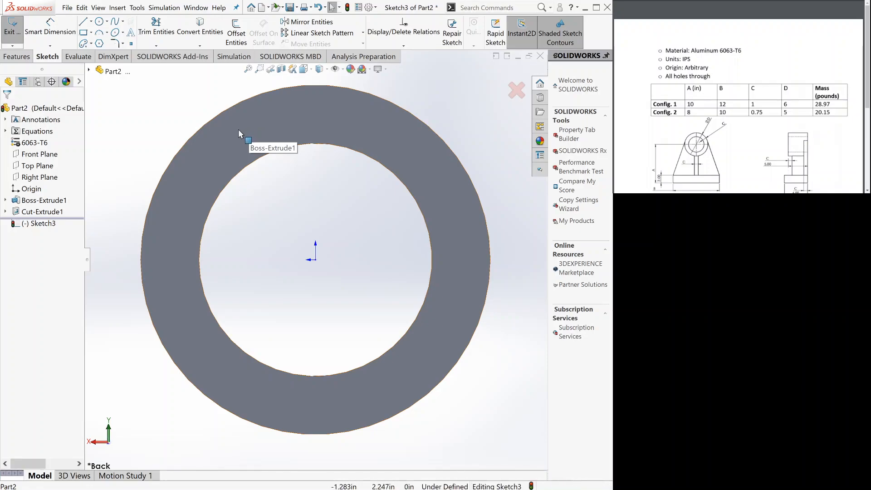
{"action": "key", "text": "space"}
{"action": "left_click", "coordinate": [236, 247]}
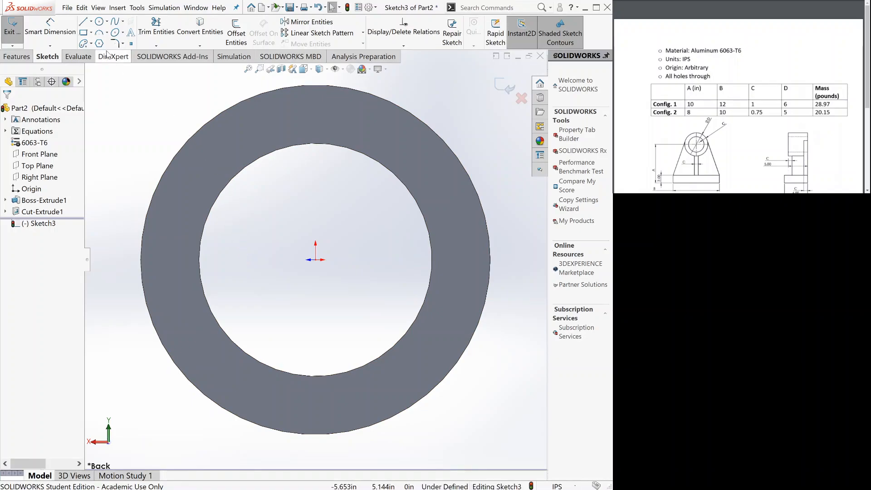
Sketch sloping sides about 5.87 in and 5.95 in long down from the cylinder's outer edge, joined by a base line about 8.97 in long.
{"action": "left_click", "coordinate": [84, 23]}
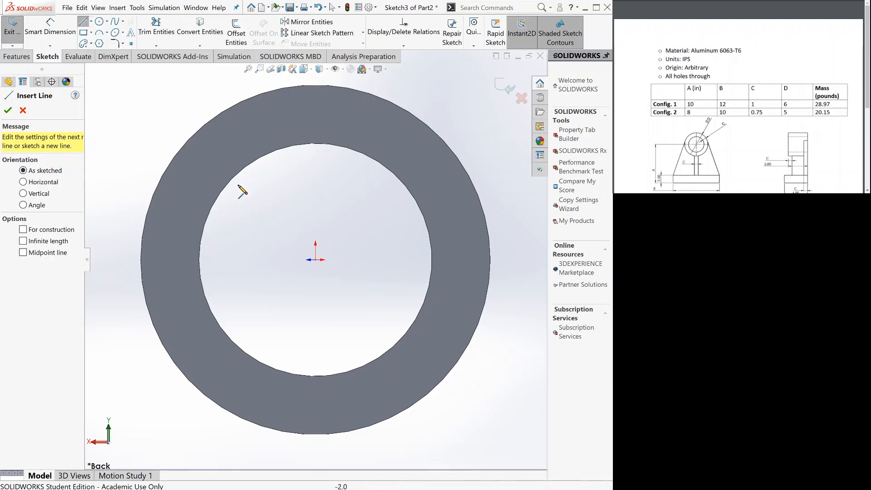
{"action": "scroll", "coordinate": [212, 208], "scroll_direction": "up", "scroll_amount": 3}
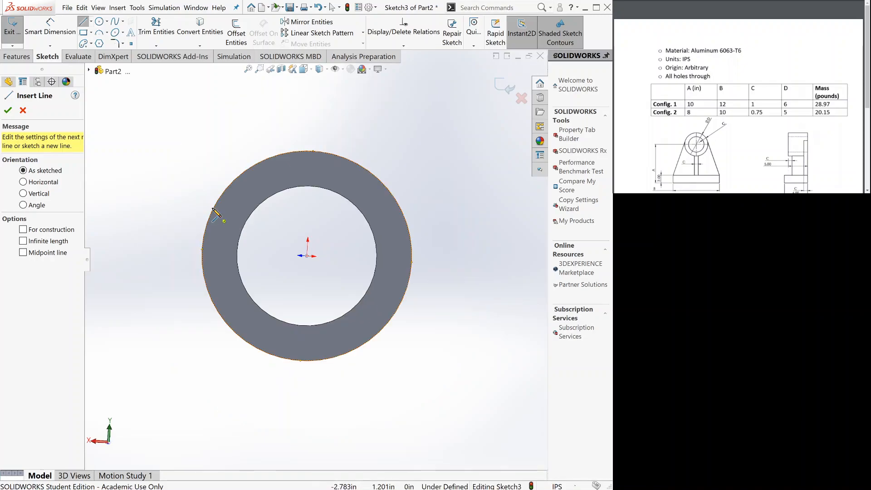
{"action": "left_click", "coordinate": [212, 208]}
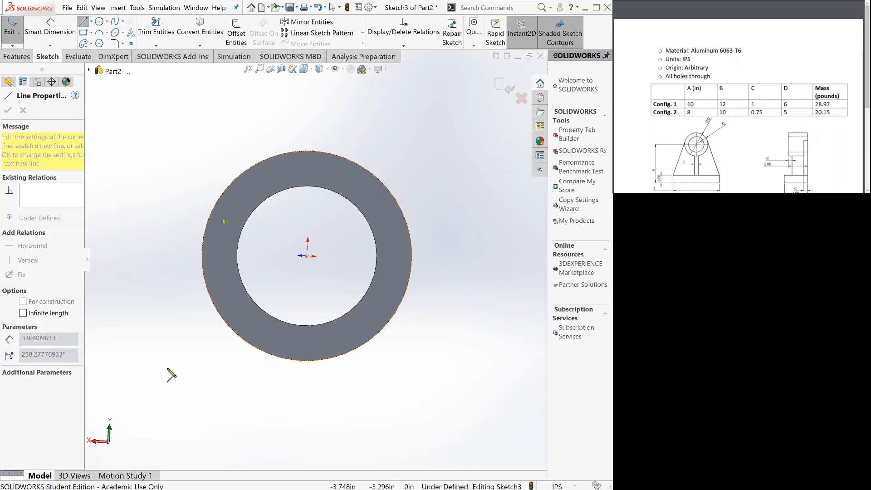
{"action": "left_click", "coordinate": [153, 428]}
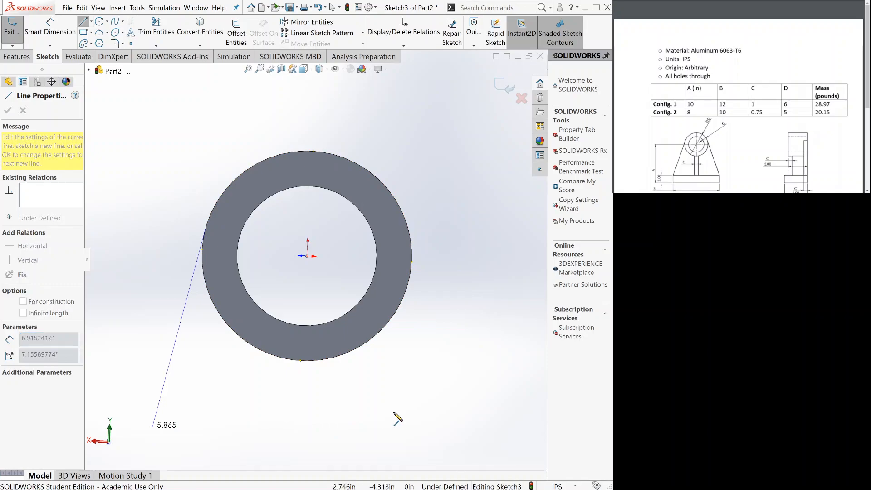
{"action": "left_click", "coordinate": [466, 426]}
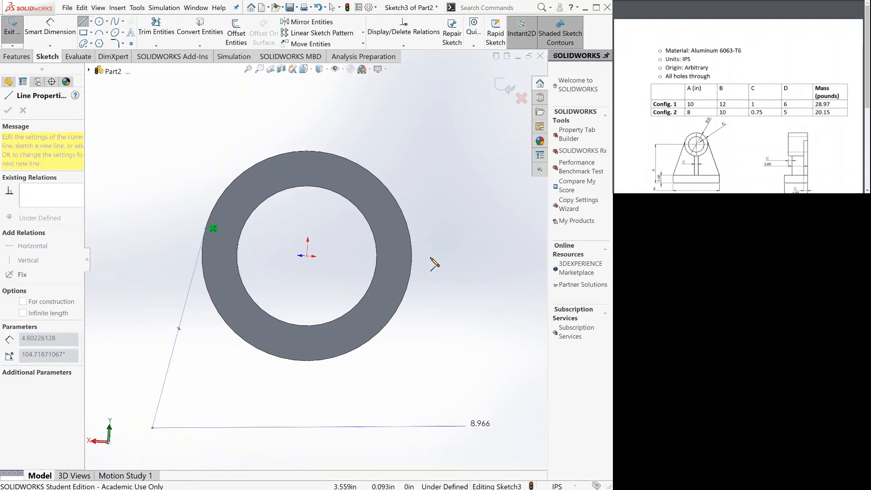
{"action": "left_click", "coordinate": [411, 232]}
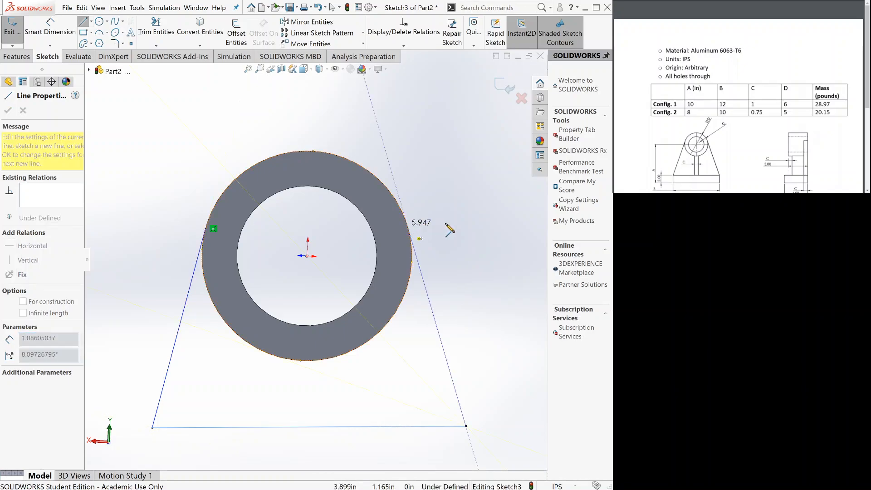
{"action": "key", "text": "Escape"}
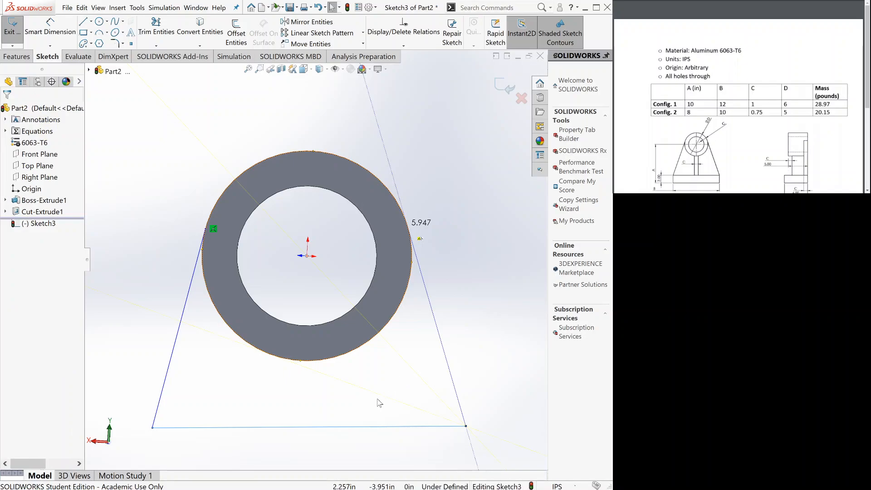
Add a Horizontal relation to the base line that joins the two sloping sides.
{"action": "left_click", "coordinate": [375, 430]}
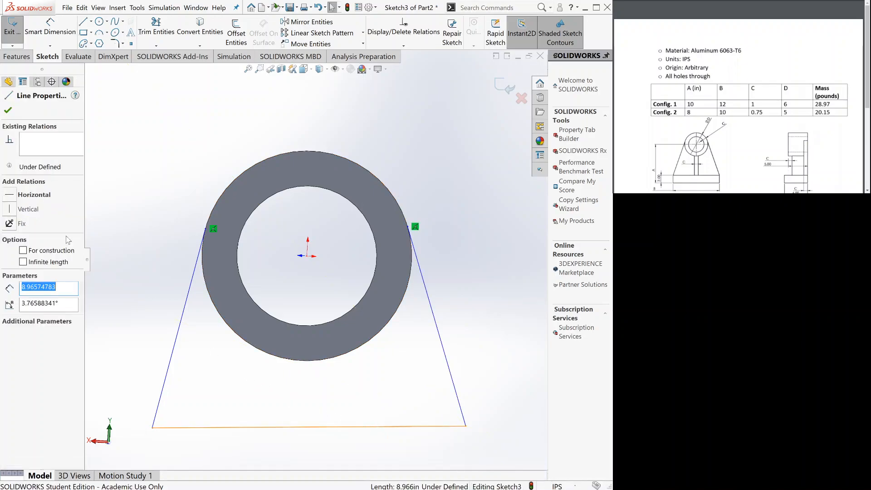
{"action": "left_click", "coordinate": [12, 196]}
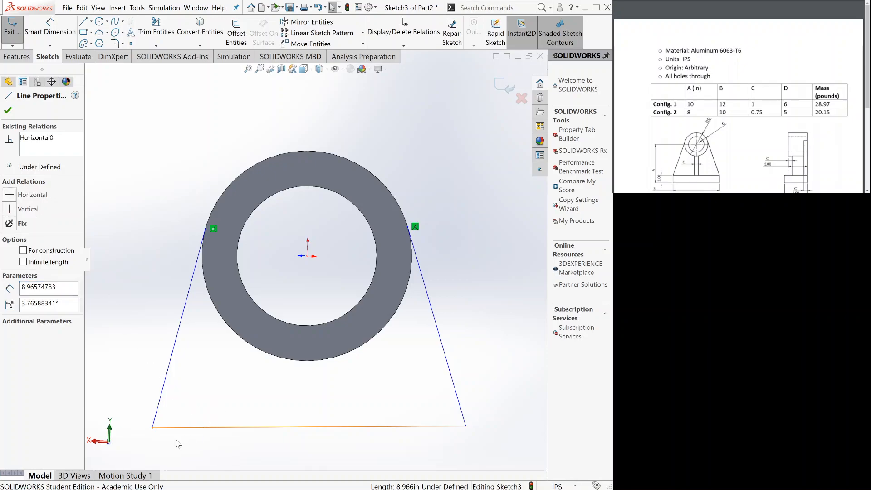
{"action": "left_click", "coordinate": [150, 389]}
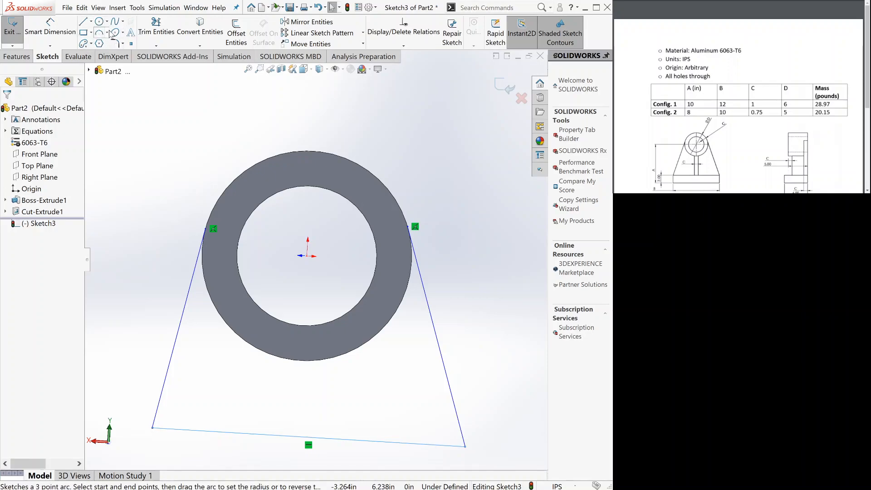
Convert the cylinder's outer edge into a sketch circle and trim away its upper arc with Power trim.
{"action": "left_click", "coordinate": [195, 31]}
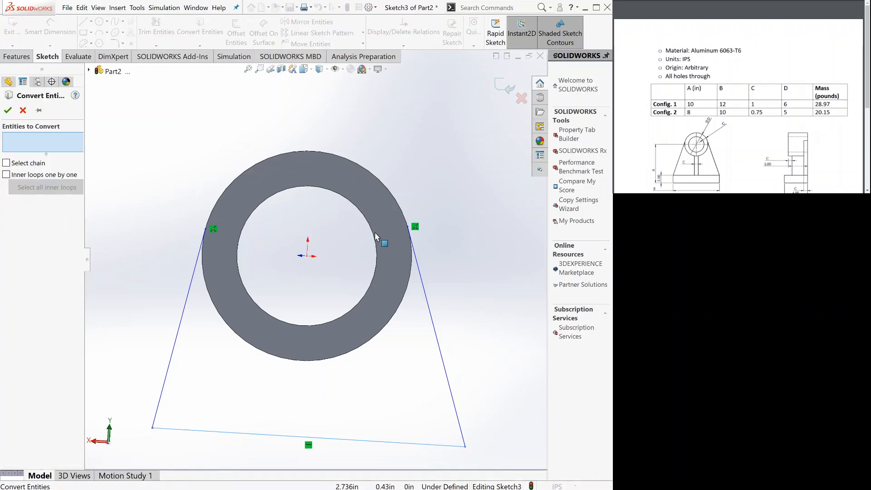
{"action": "left_click", "coordinate": [371, 292]}
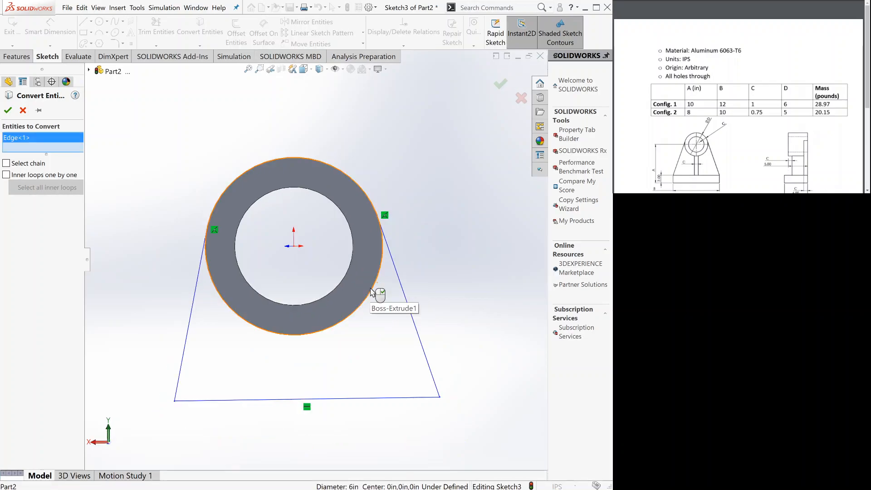
{"action": "left_click", "coordinate": [8, 110]}
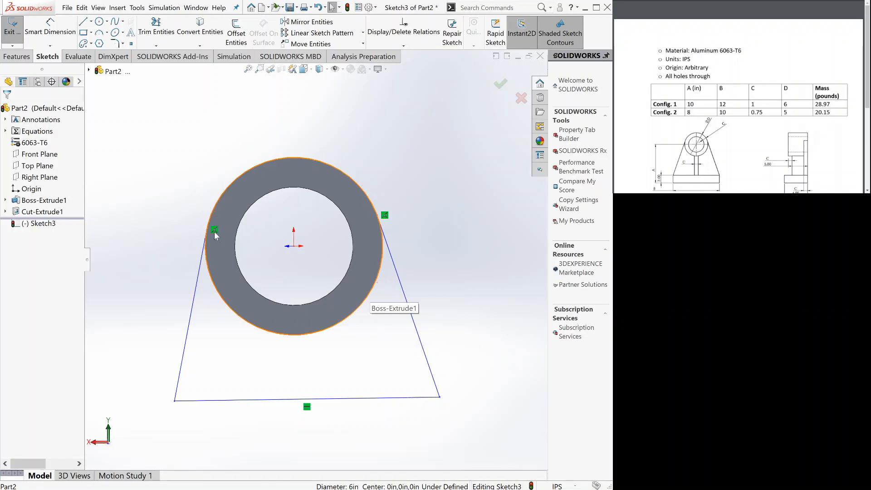
{"action": "left_click", "coordinate": [156, 30]}
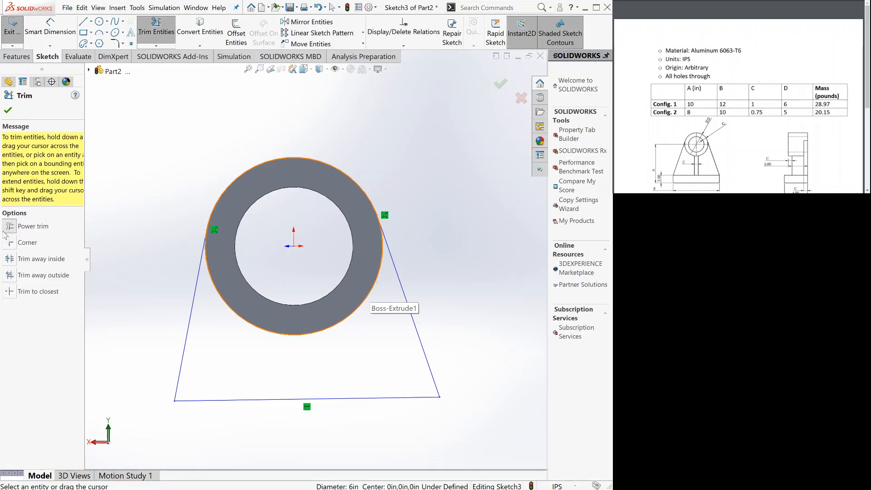
{"action": "left_click", "coordinate": [293, 182]}
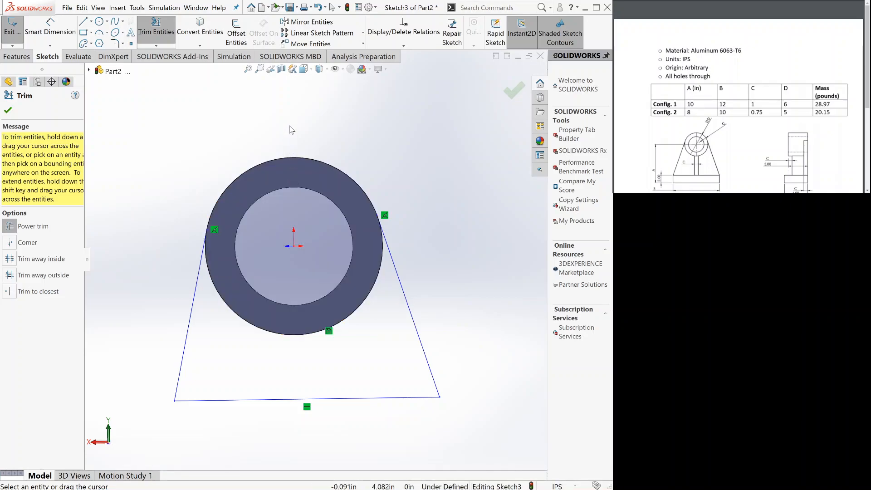
{"action": "left_click", "coordinate": [8, 110]}
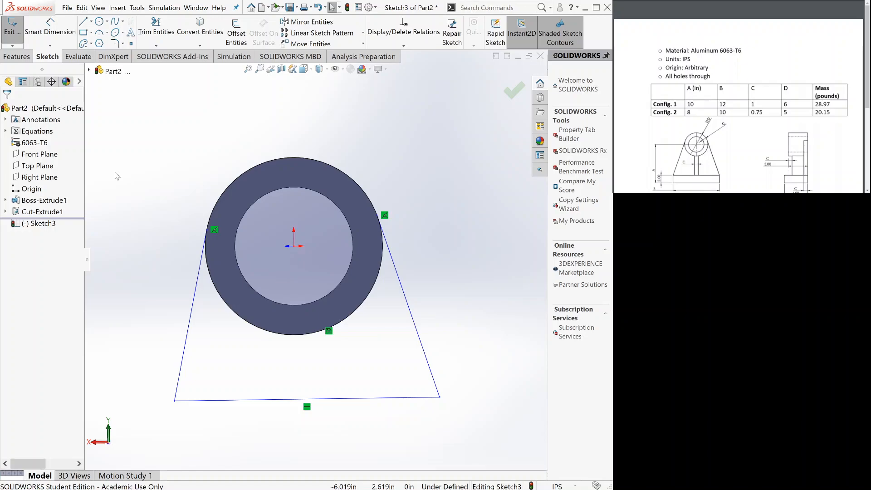
Dimension the height from the origin down to the base line as 8 in, driven by an equation.
{"action": "left_click", "coordinate": [63, 40]}
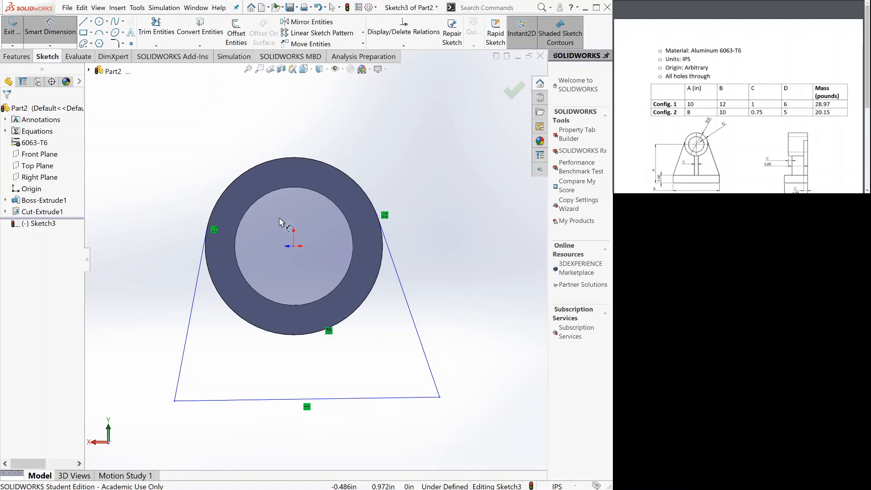
{"action": "left_click", "coordinate": [294, 247]}
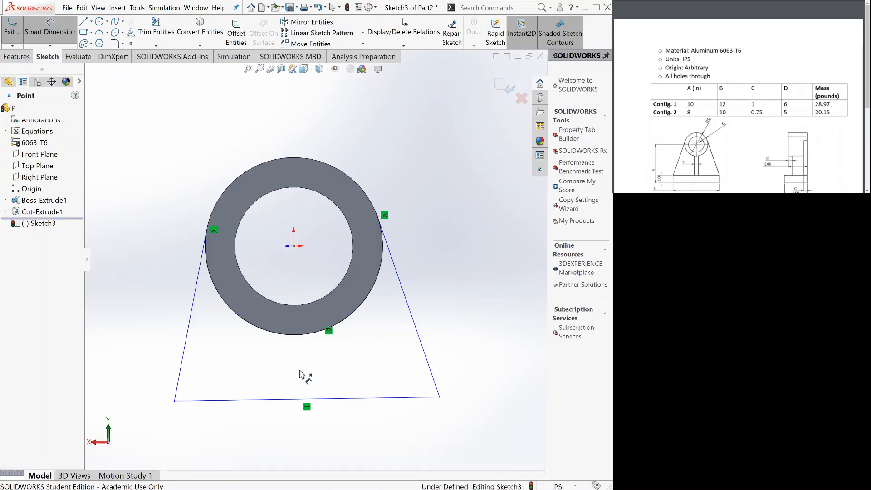
{"action": "left_click", "coordinate": [297, 399]}
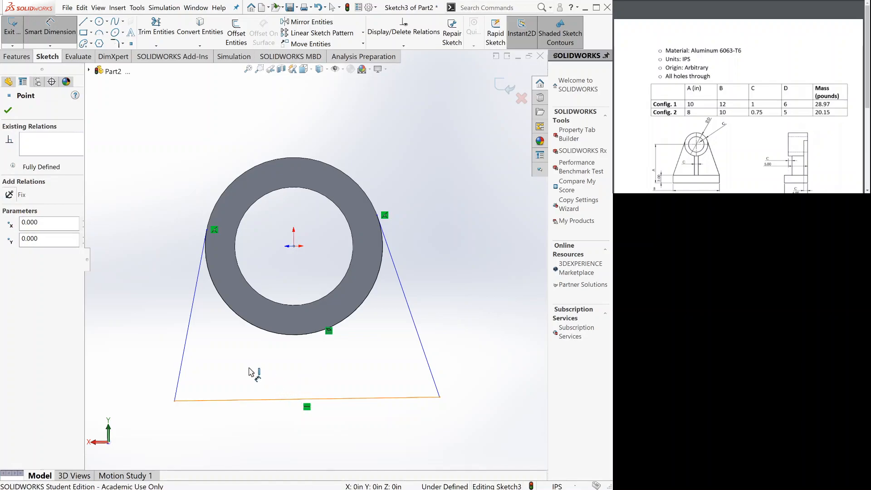
{"action": "left_click", "coordinate": [126, 340]}
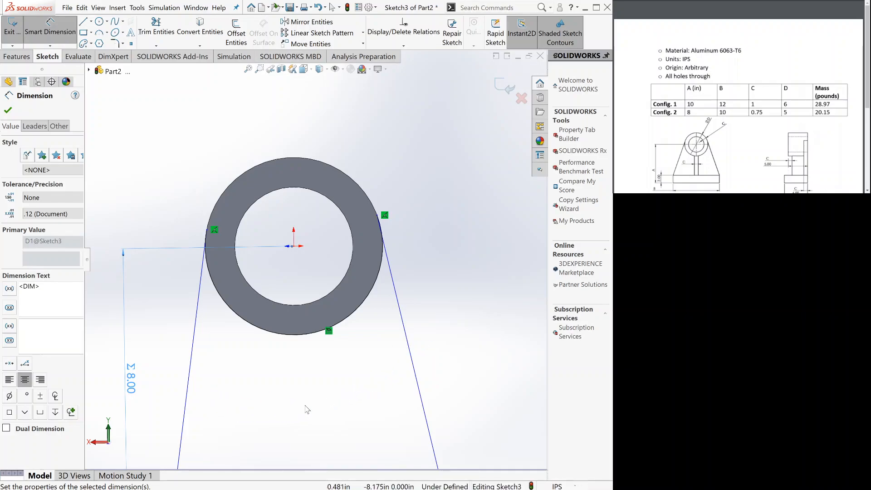
Dimension the base line's length as 12 in, driven by an equation.
{"action": "scroll", "coordinate": [247, 401], "scroll_direction": "up", "scroll_amount": 2}
{"action": "left_click", "coordinate": [247, 401]}
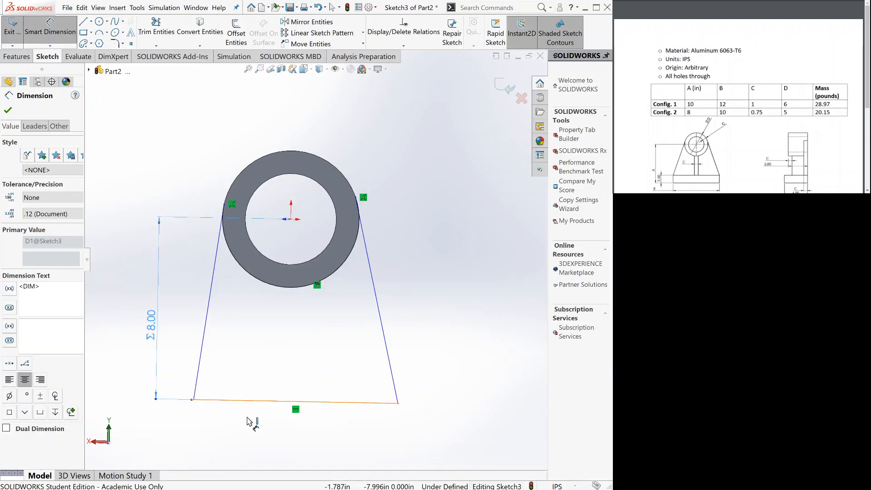
{"action": "left_click", "coordinate": [245, 446]}
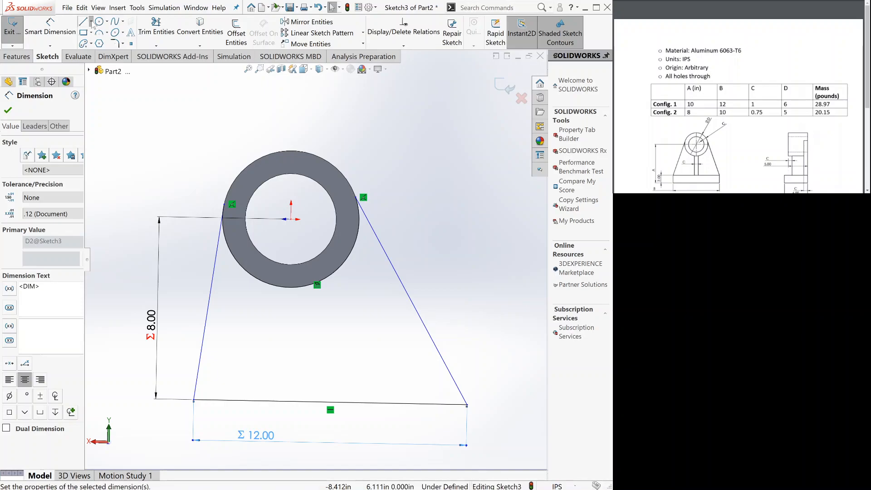
Draw a construction centerline about 8.22 in long from the origin to the midpoint of the base line.
{"action": "left_click", "coordinate": [96, 49]}
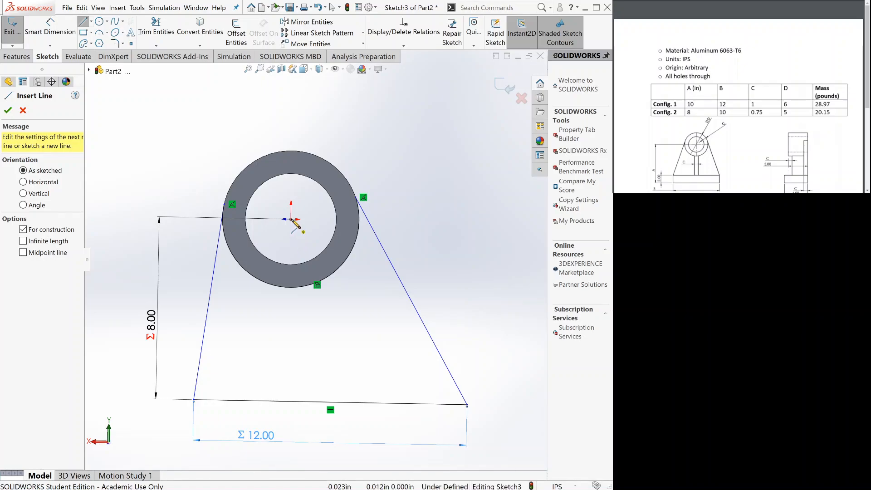
{"action": "left_click", "coordinate": [290, 220]}
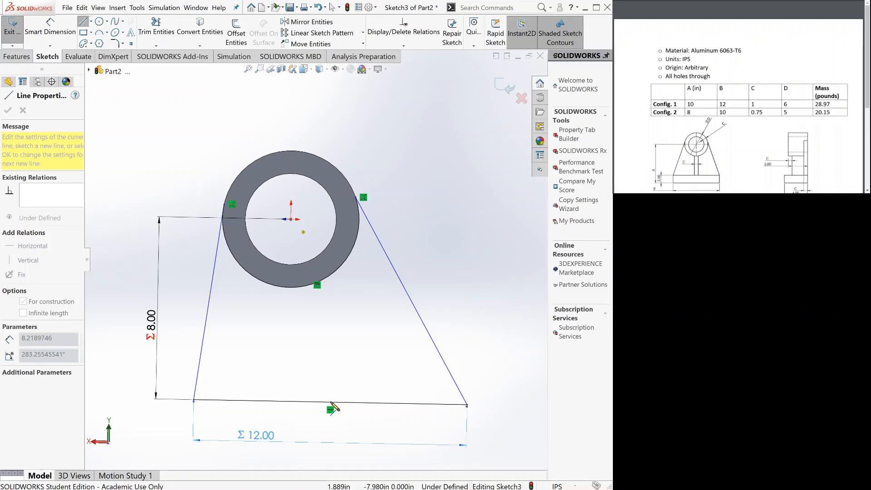
{"action": "left_click", "coordinate": [331, 401]}
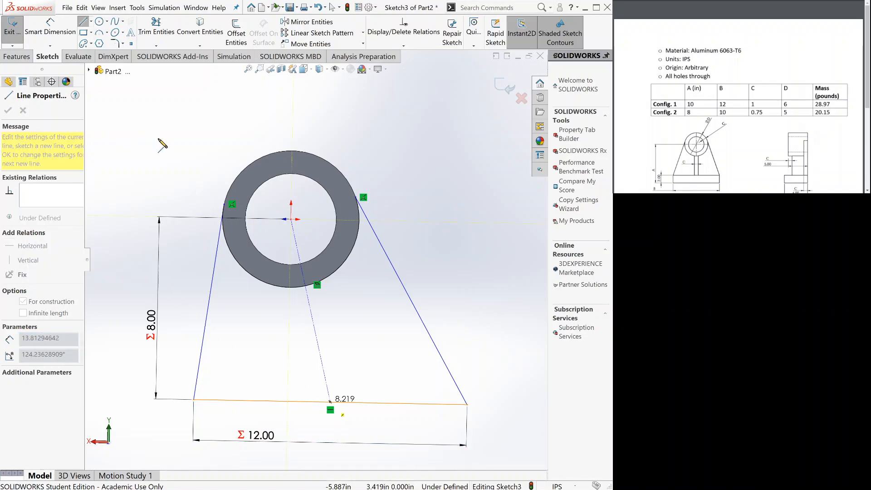
Make the construction centerline from the origin to the base line's midpoint vertical.
{"action": "key", "text": "Escape"}
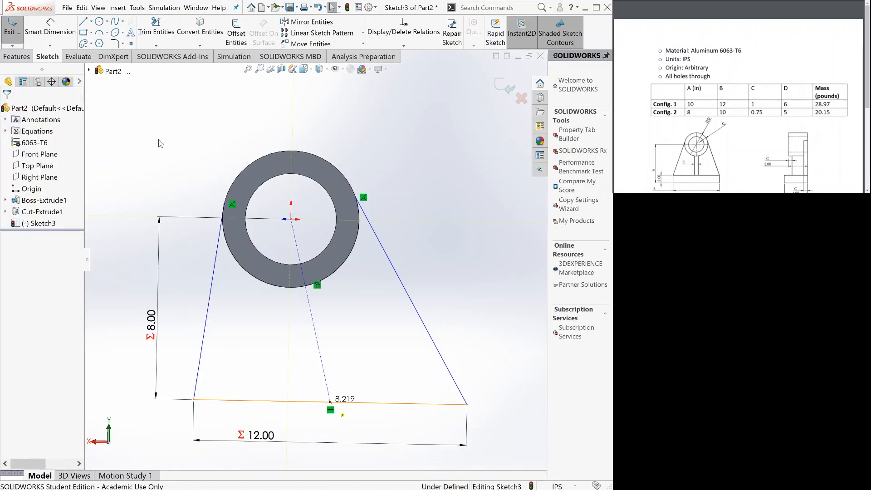
{"action": "left_click", "coordinate": [320, 353]}
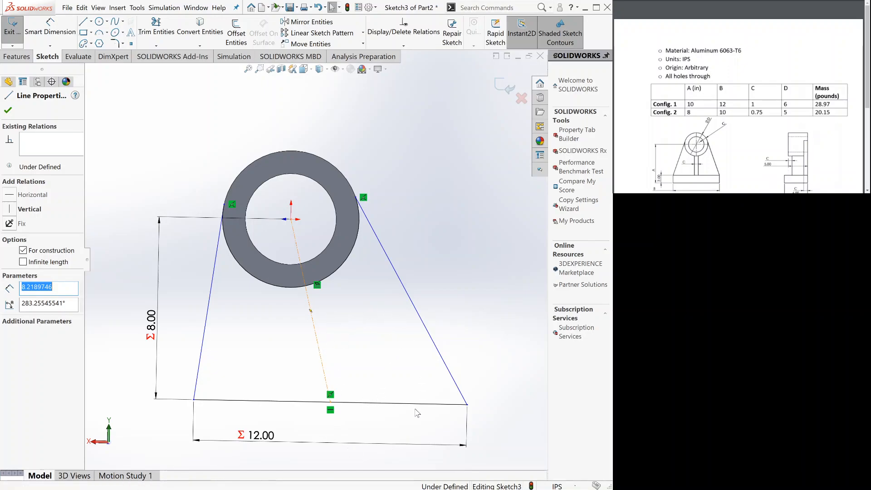
{"action": "left_click", "coordinate": [336, 313]}
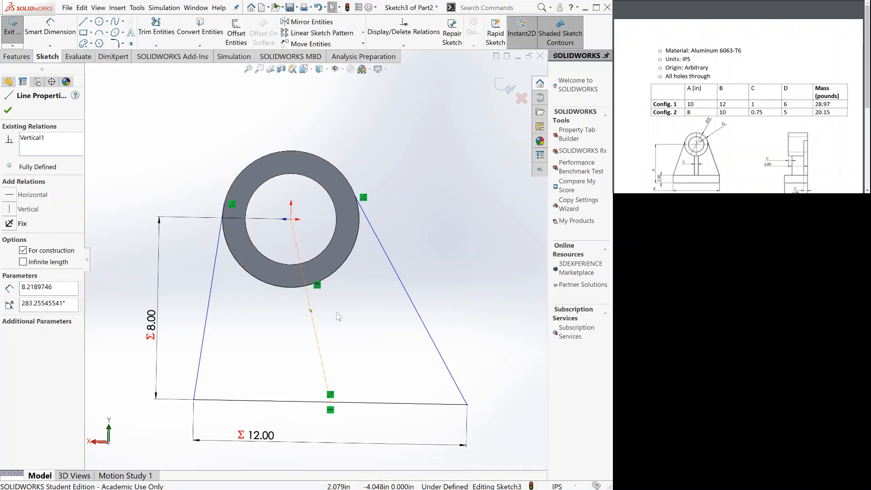
{"action": "left_click", "coordinate": [169, 189]}
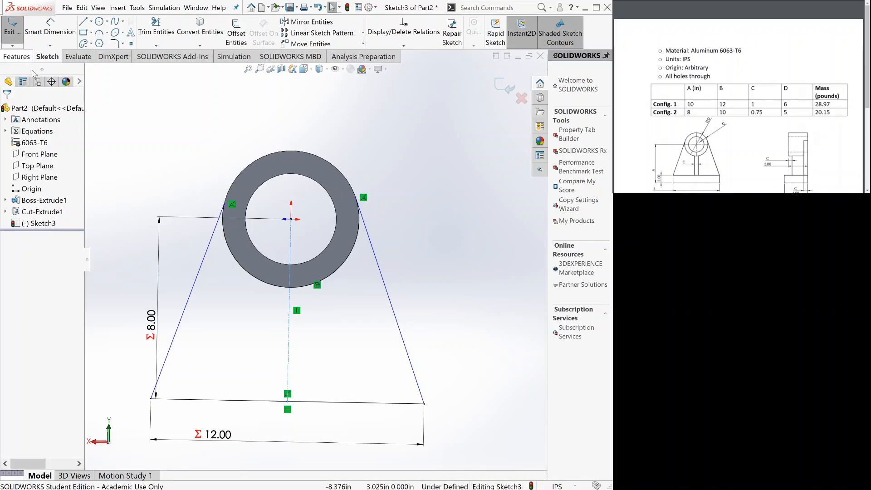
Test how freely the left side line's lower and upper endpoints can still move.
{"action": "left_click", "coordinate": [152, 398]}
{"action": "left_click_drag", "start_coordinate": [151, 398], "coordinate": [187, 401]}
{"action": "left_click_drag", "start_coordinate": [224, 205], "coordinate": [202, 202]}
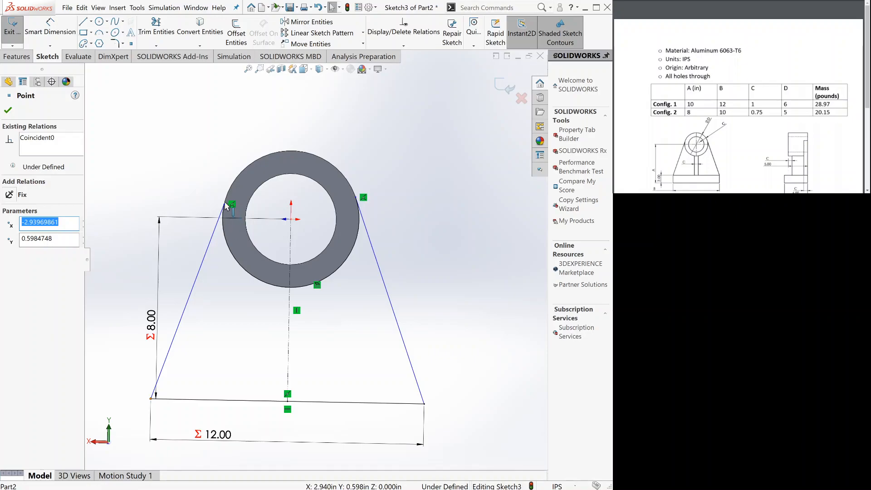
{"action": "left_click_drag", "start_coordinate": [223, 206], "coordinate": [203, 199]}
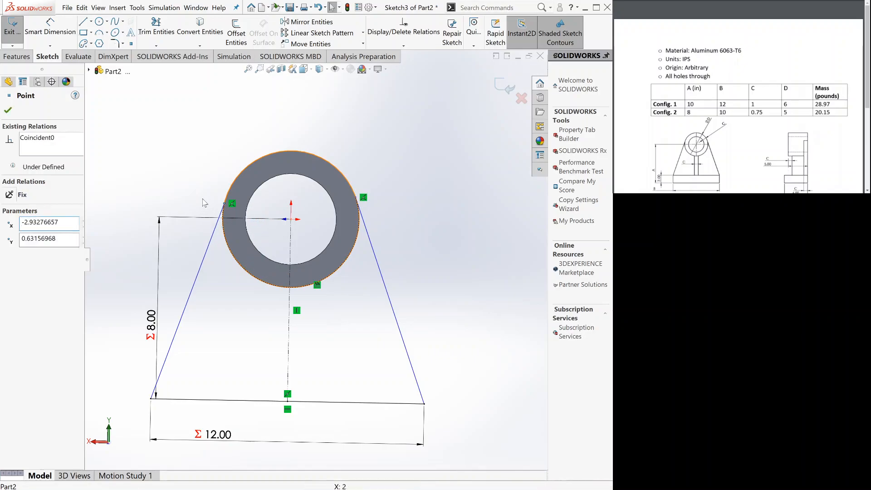
{"action": "left_click", "coordinate": [204, 200]}
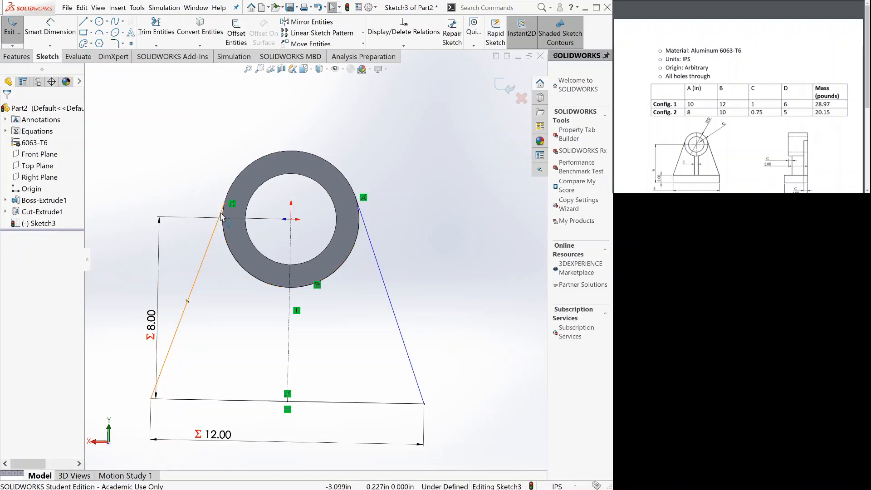
Make the left side line tangent to the cylinder's outer circular edge.
{"action": "left_click", "coordinate": [221, 213]}
{"action": "left_click", "coordinate": [221, 214]}
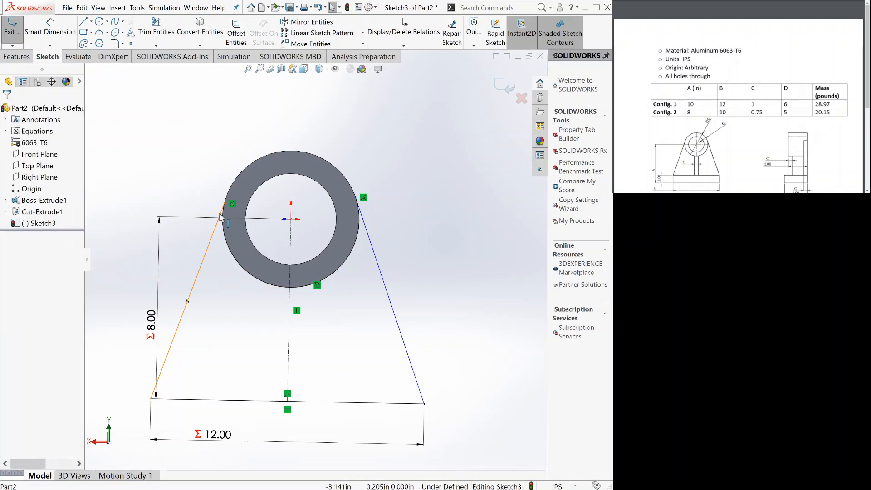
{"action": "left_click", "coordinate": [221, 217]}
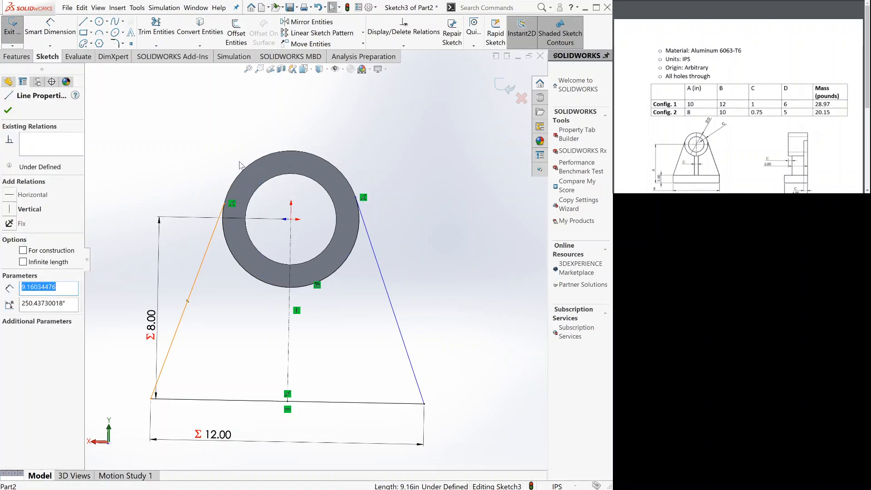
{"action": "left_click", "coordinate": [241, 171], "text": "ctrl"}
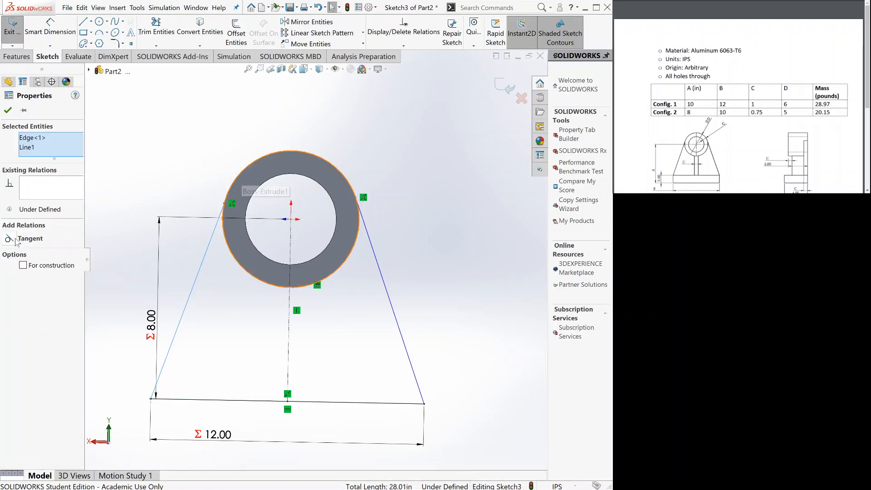
{"action": "left_click", "coordinate": [18, 239]}
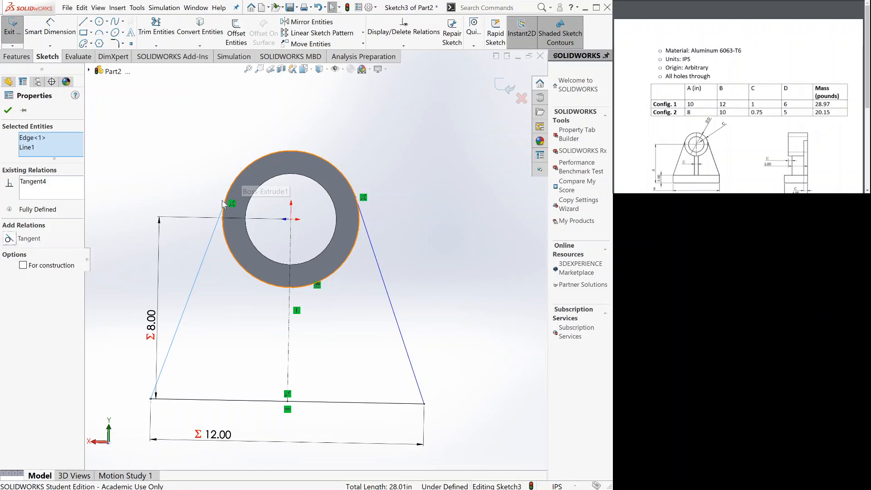
{"action": "left_click", "coordinate": [8, 110]}
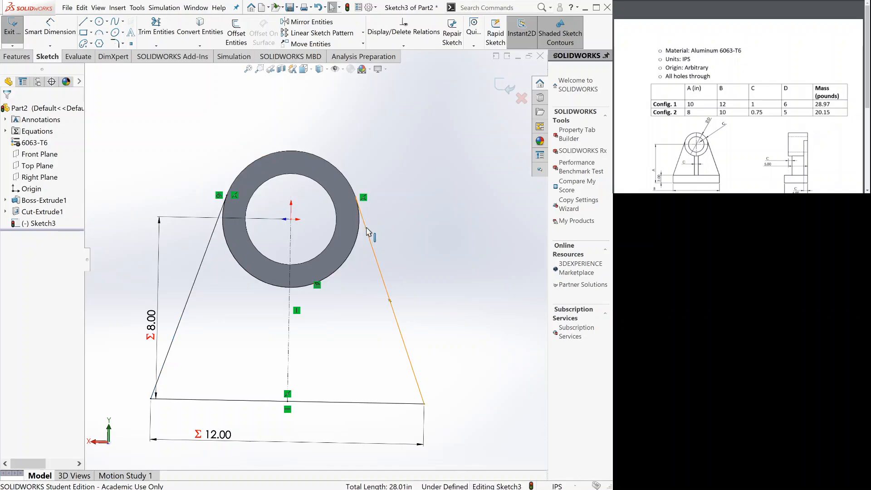
Make the right side line tangent to the cylinder's outer circular edge.
{"action": "left_click", "coordinate": [366, 227]}
{"action": "left_click", "coordinate": [351, 189], "text": "ctrl"}
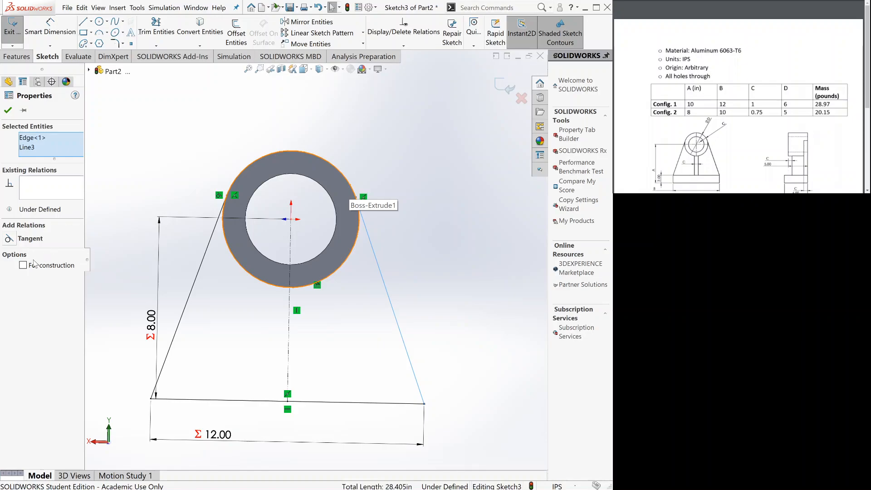
{"action": "left_click", "coordinate": [10, 239]}
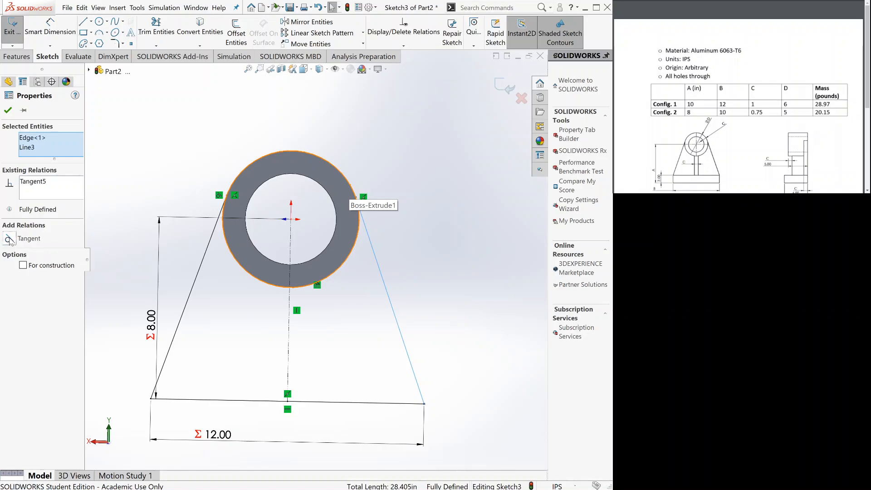
{"action": "left_click", "coordinate": [8, 110]}
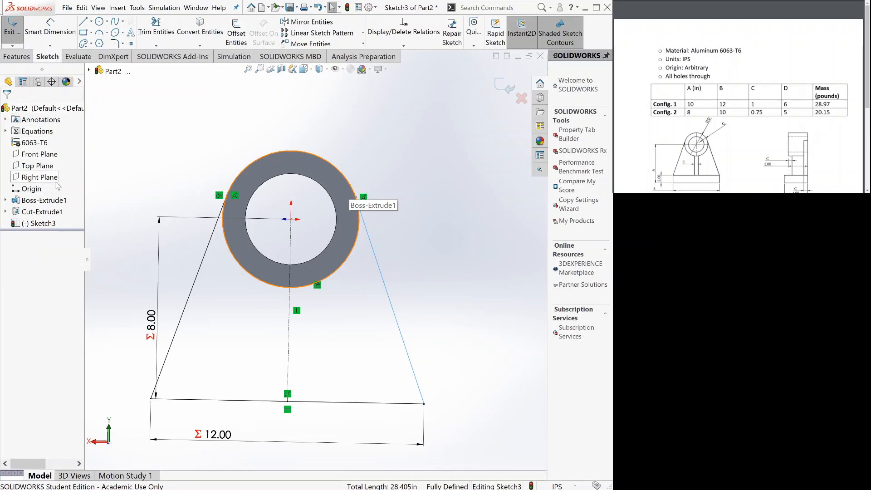
Extrude the tapered web profile as a blind boss in the reversed direction, with its depth driven by the equation = "C".
{"action": "left_click", "coordinate": [16, 57]}
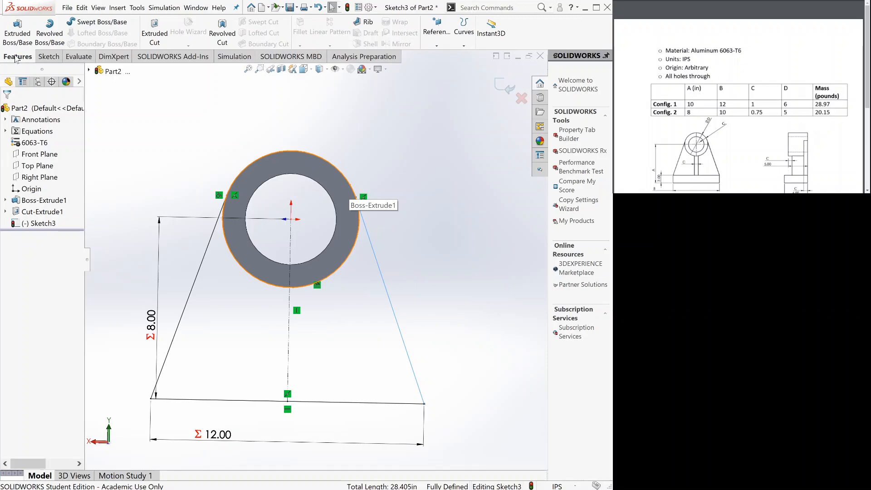
{"action": "left_click", "coordinate": [18, 41]}
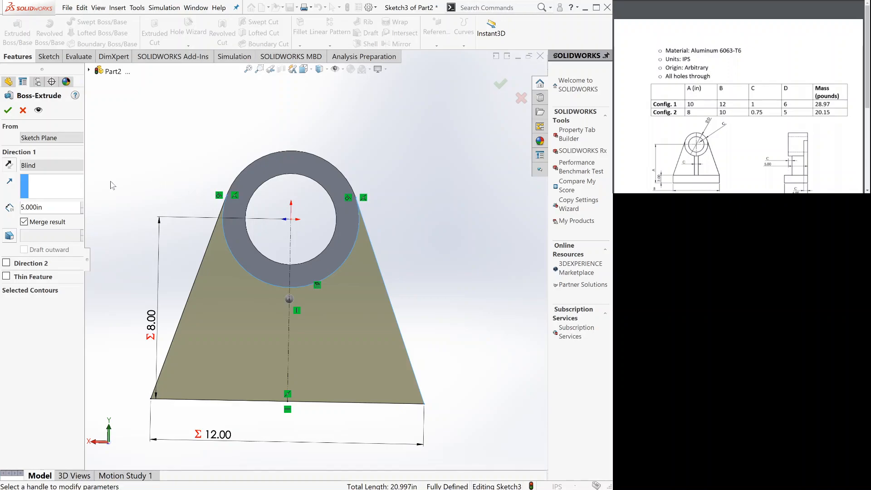
{"action": "left_click", "coordinate": [13, 166]}
{"action": "double_click", "coordinate": [44, 209]}
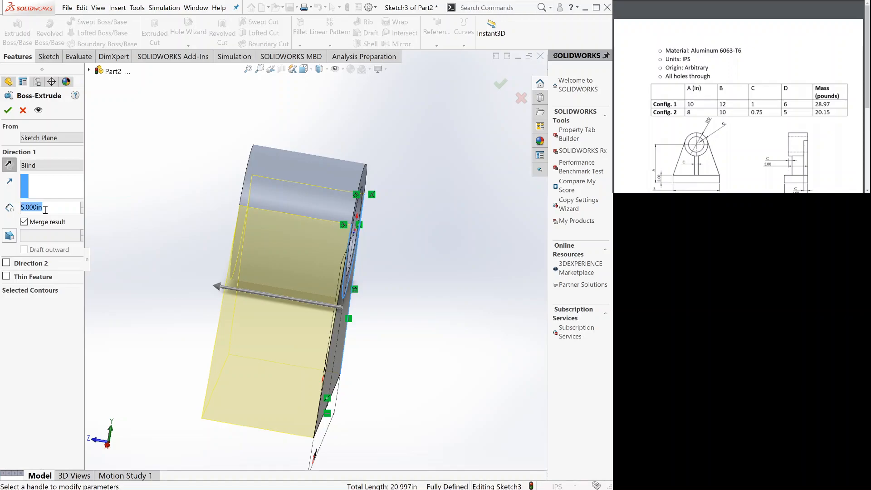
{"action": "type", "text": "= \"C\""}
{"action": "left_click", "coordinate": [9, 110]}
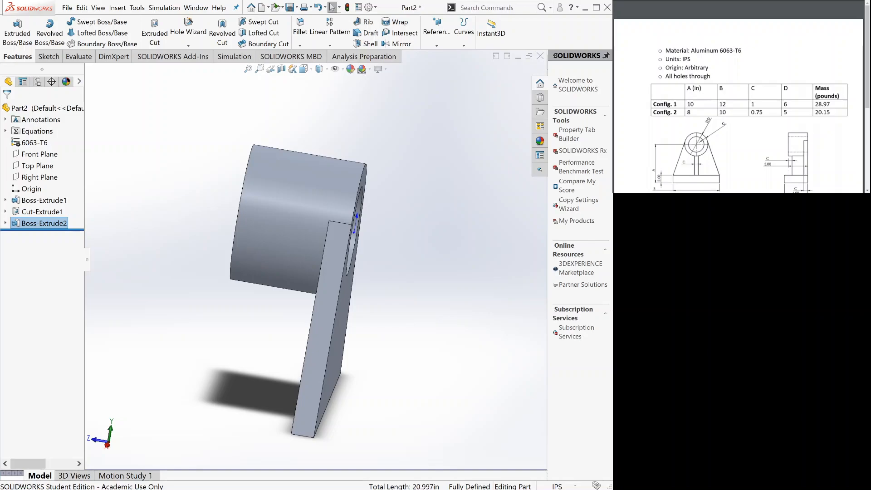
Sketch a corner rectangle about 11.62 by 5.66 in on the web's bottom face, starting from the face's rear corner.
{"action": "left_click", "coordinate": [47, 56]}
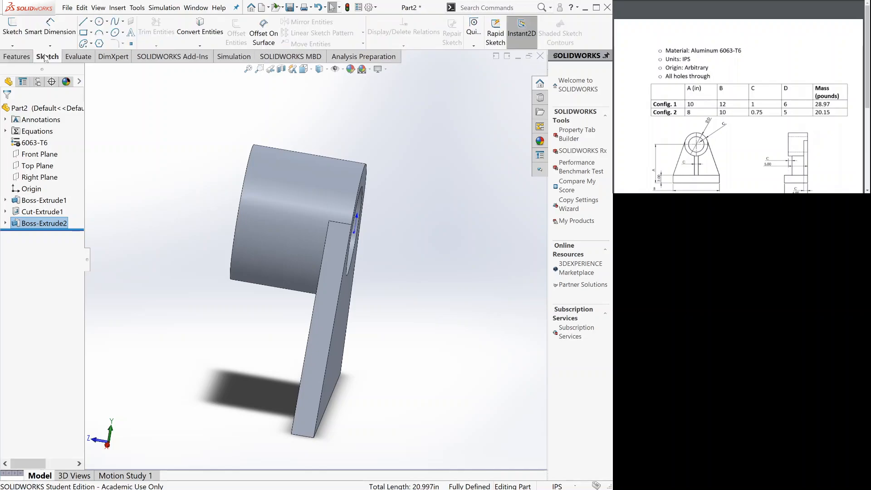
{"action": "left_click", "coordinate": [17, 35]}
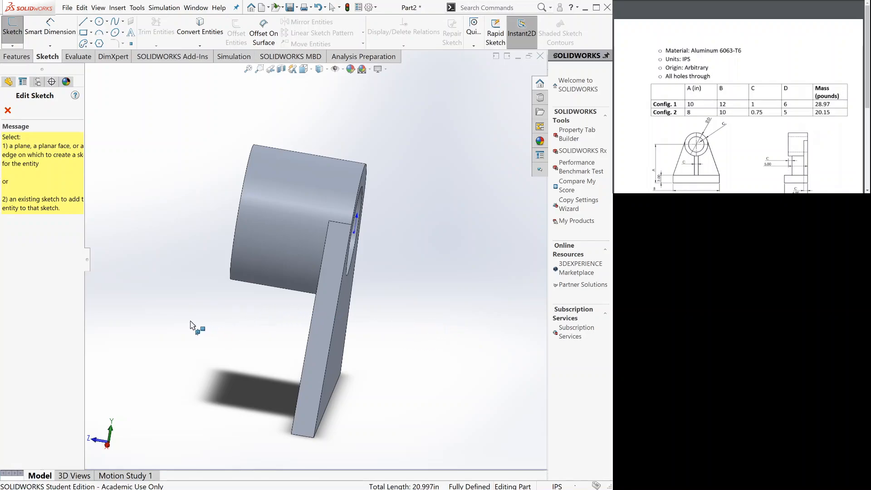
{"action": "left_click", "coordinate": [330, 321]}
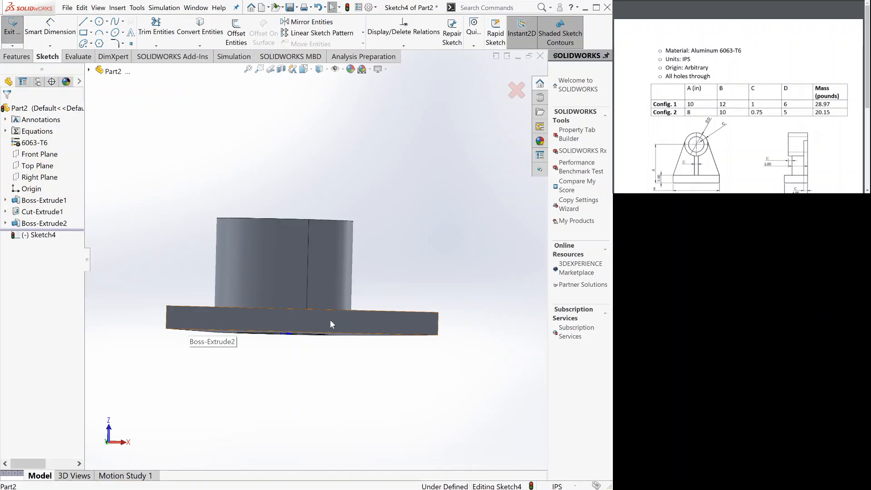
{"action": "key", "text": "space"}
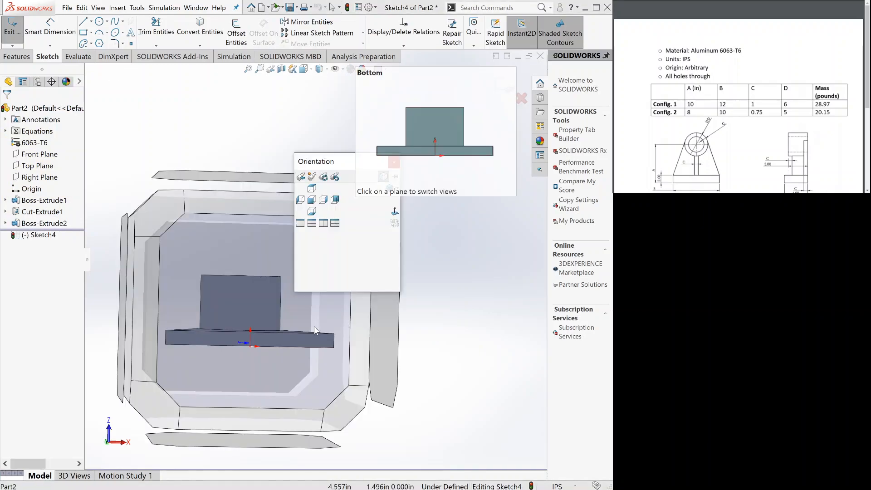
{"action": "left_click", "coordinate": [316, 330]}
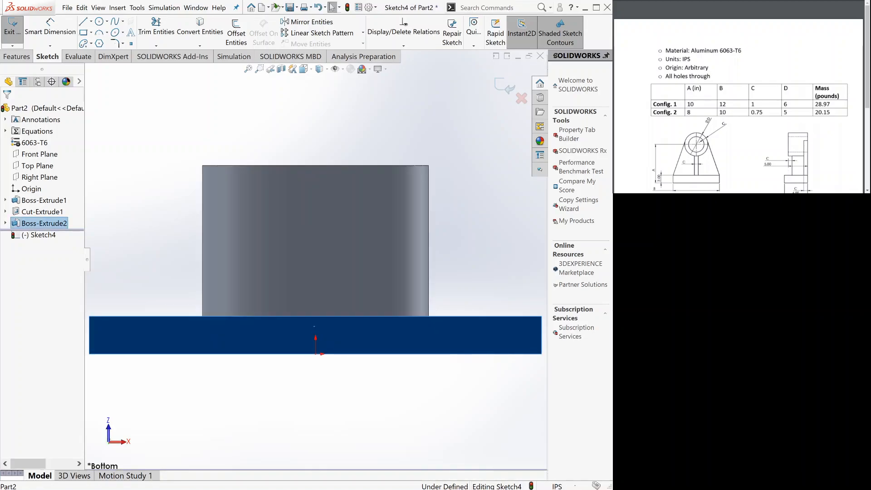
{"action": "scroll", "coordinate": [176, 215], "scroll_direction": "up", "scroll_amount": 1}
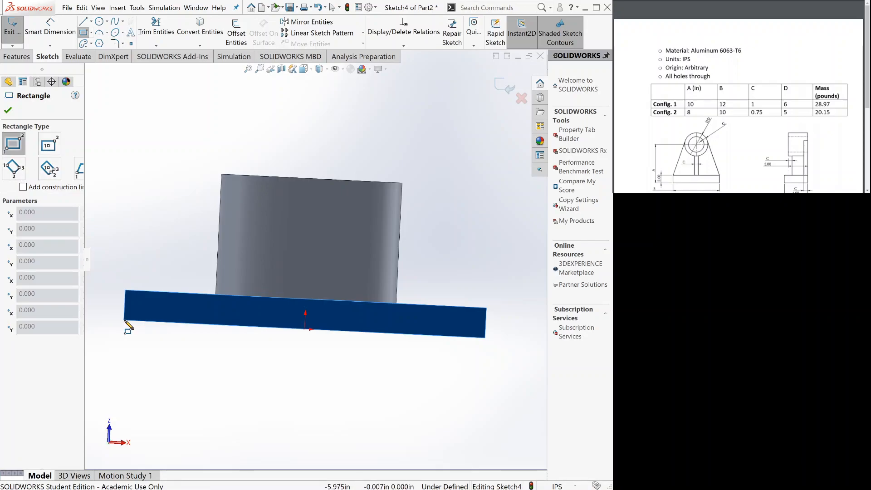
{"action": "left_click", "coordinate": [125, 321]}
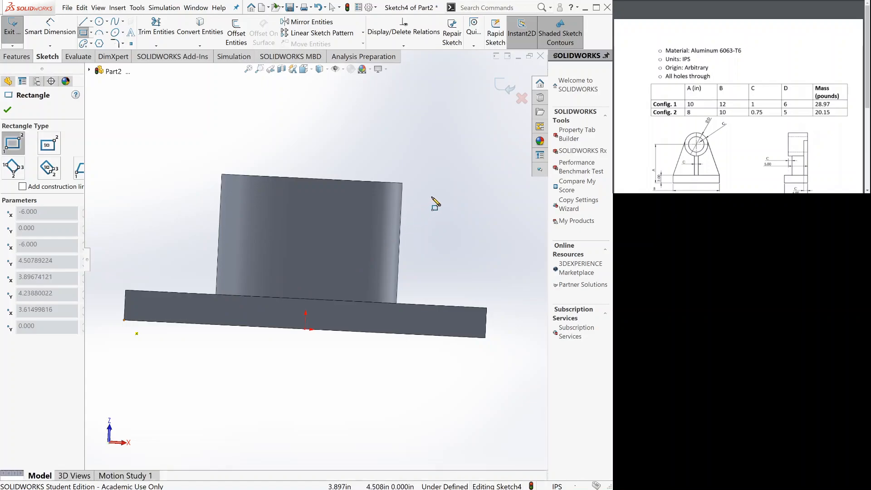
{"action": "left_click", "coordinate": [481, 166]}
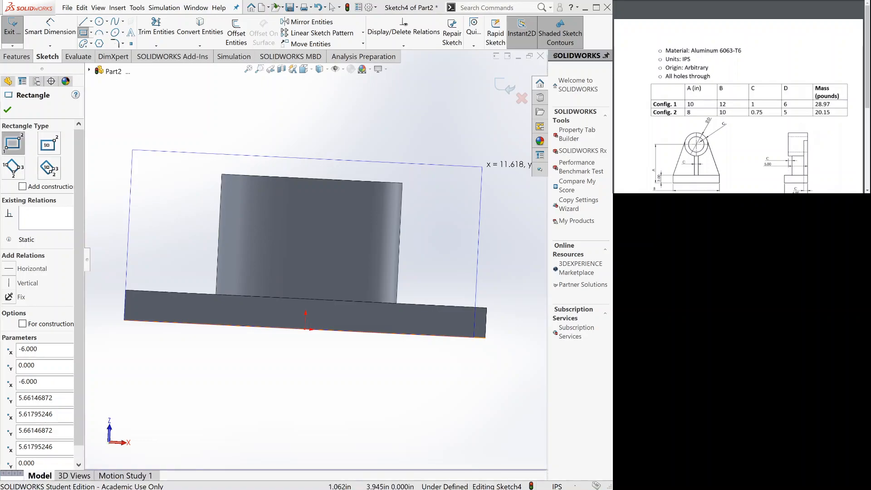
{"action": "left_click", "coordinate": [482, 167]}
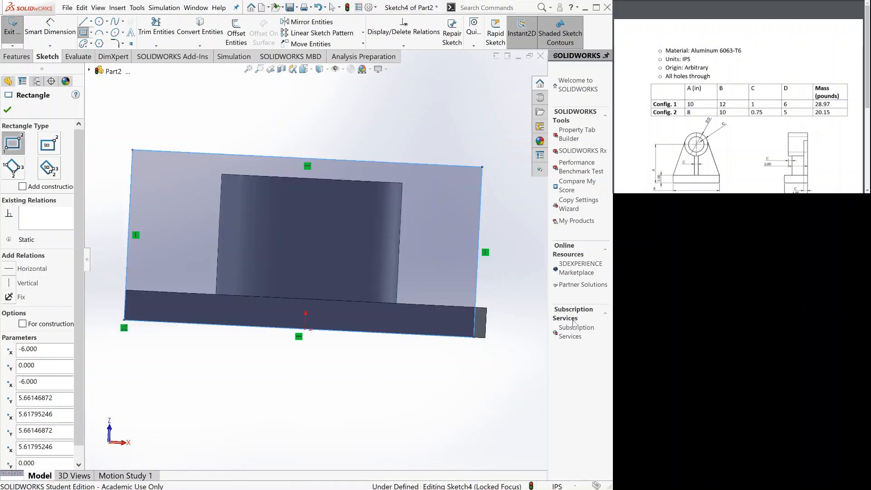
{"action": "key", "text": "Escape"}
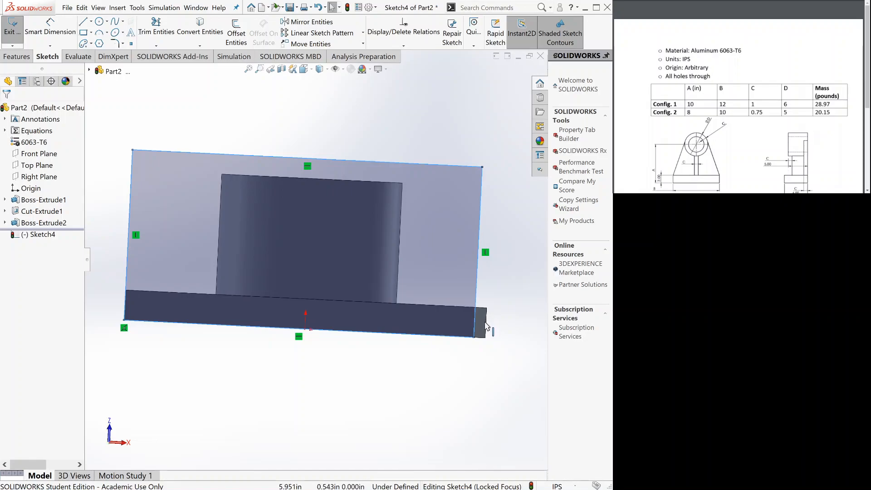
{"action": "key", "text": "Escape"}
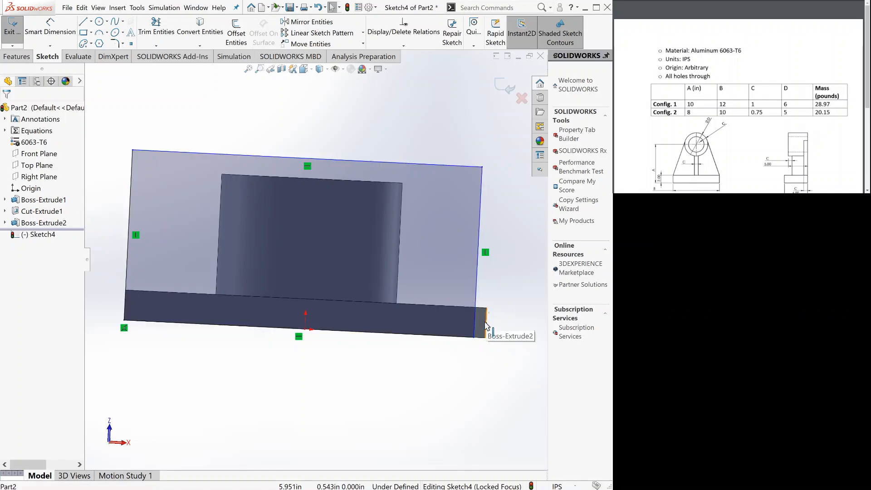
{"action": "left_click", "coordinate": [475, 267]}
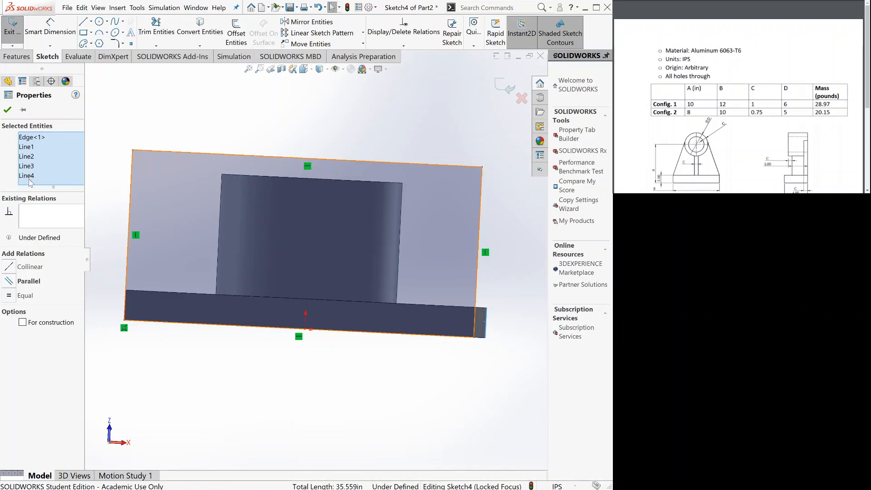
{"action": "left_click", "coordinate": [30, 175]}
{"action": "left_click", "coordinate": [29, 147]}
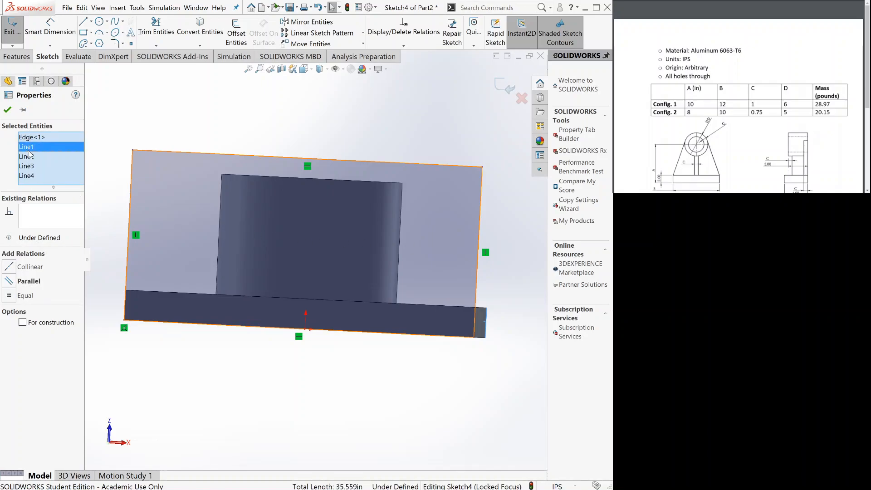
{"action": "key", "text": "Delete"}
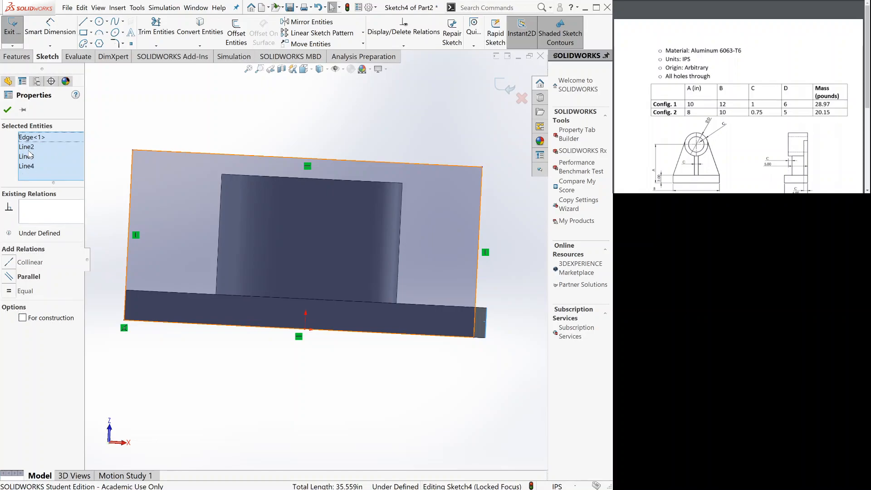
{"action": "left_click", "coordinate": [33, 147]}
{"action": "key", "text": "Delete"}
{"action": "left_click", "coordinate": [34, 148]}
{"action": "key", "text": "Delete"}
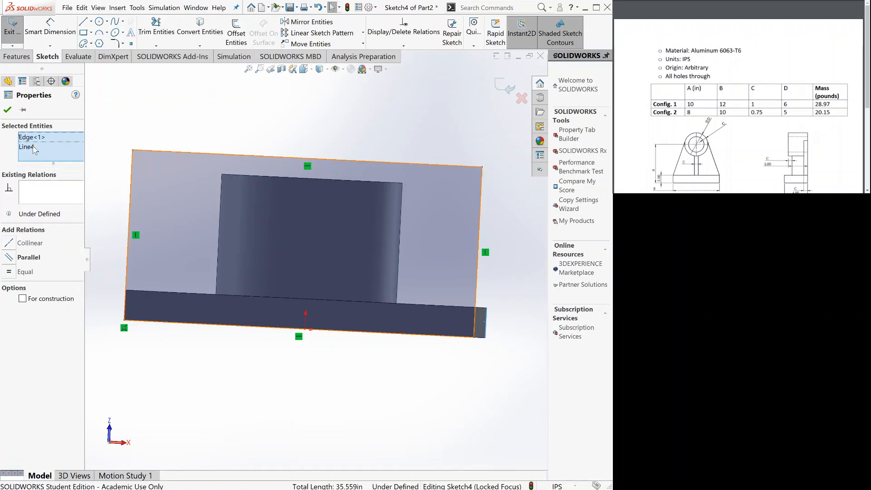
{"action": "left_click", "coordinate": [34, 148]}
{"action": "key", "text": "Delete"}
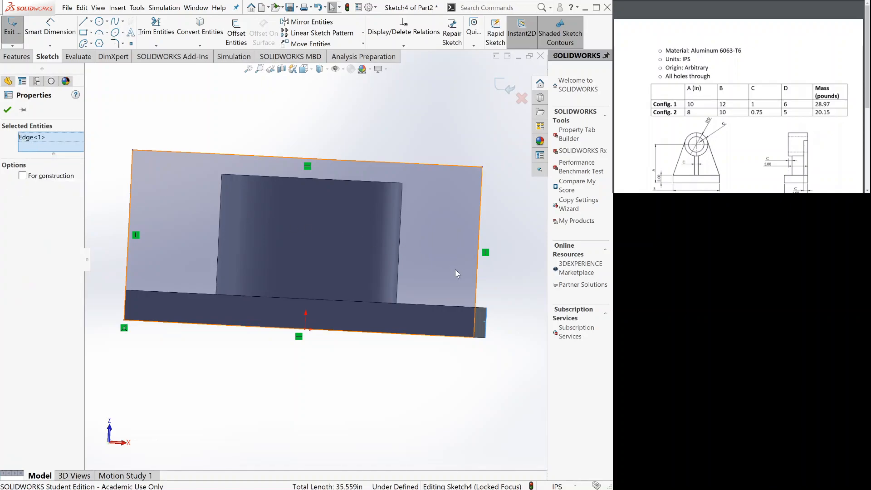
Make the rectangle's right side line collinear with the short right edge of the web's bottom face.
{"action": "left_click", "coordinate": [477, 284]}
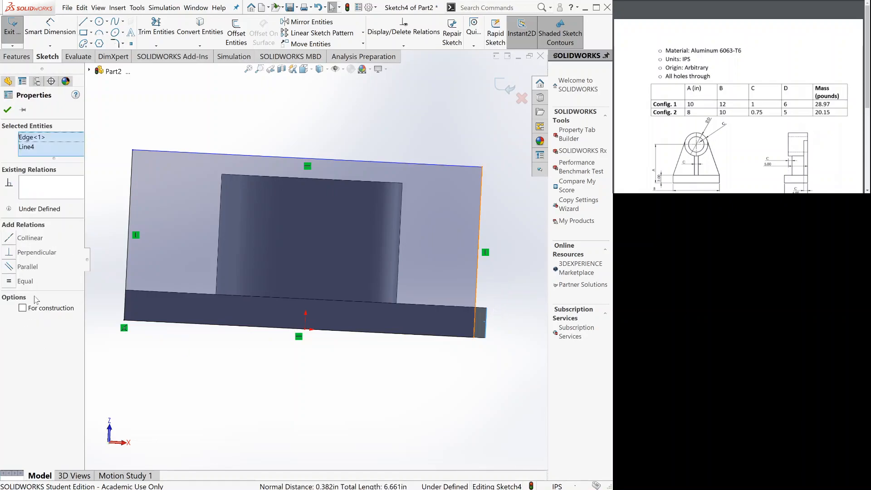
{"action": "left_click", "coordinate": [9, 241]}
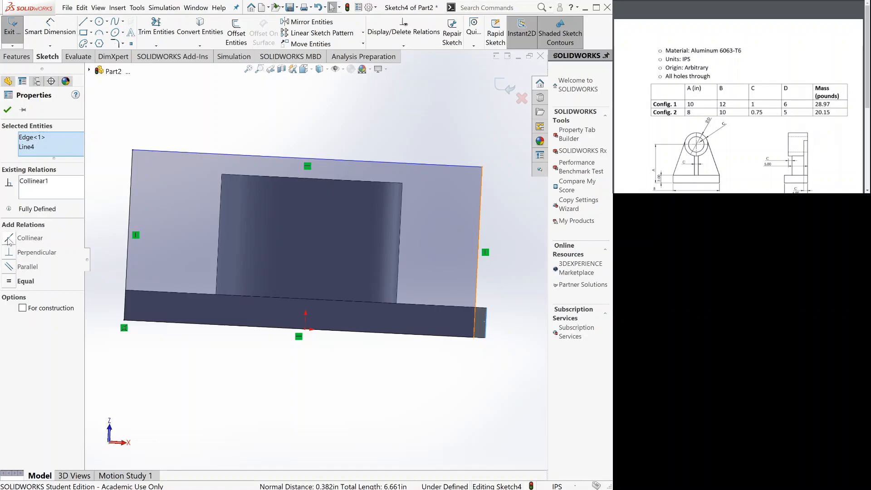
{"action": "left_click", "coordinate": [7, 110]}
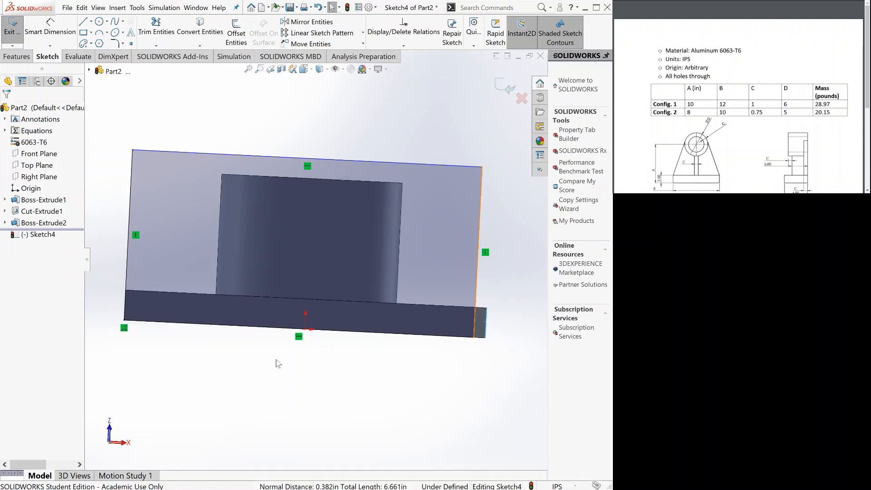
Dimension the rectangle's right side line and set its length to 6 in.
{"action": "left_click", "coordinate": [65, 43]}
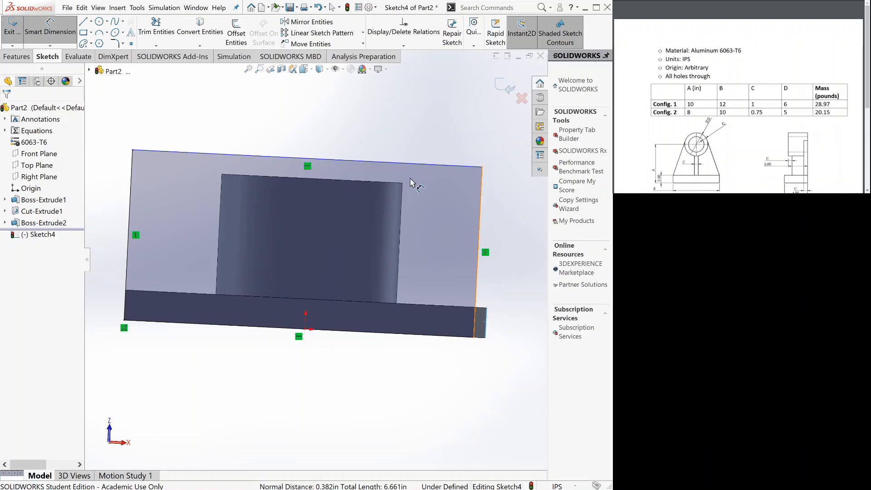
{"action": "left_click_drag", "start_coordinate": [496, 196], "coordinate": [501, 196]}
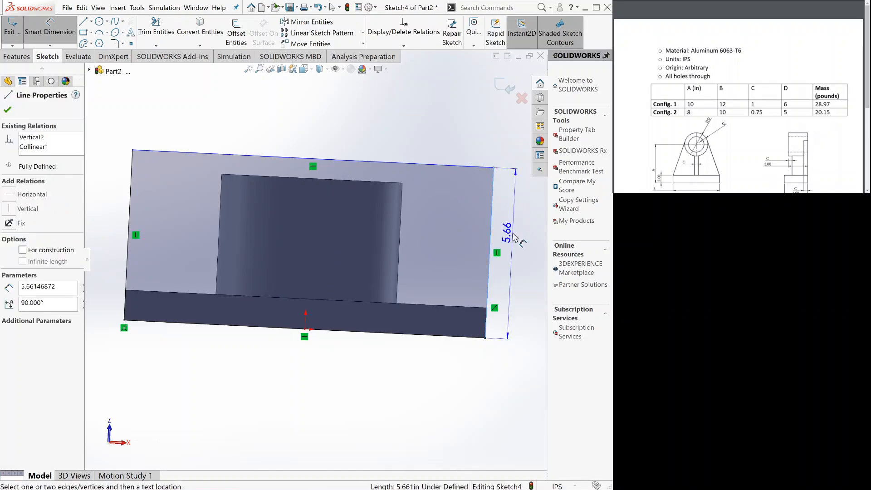
{"action": "left_click", "coordinate": [514, 236]}
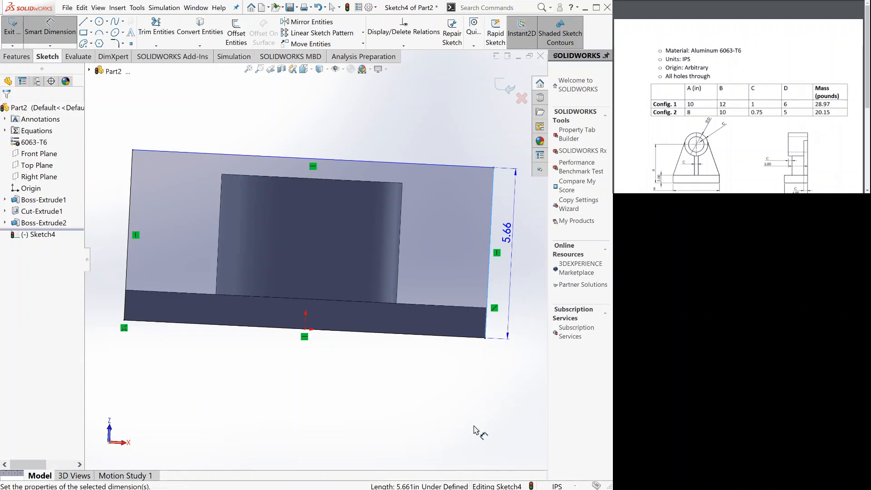
{"action": "key", "text": "Escape"}
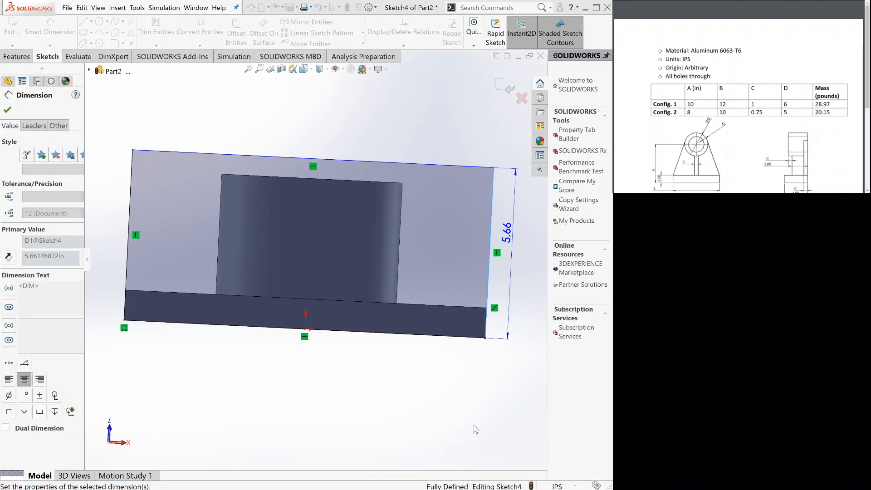
{"action": "type", "text": "6"}
{"action": "key", "text": "Return"}
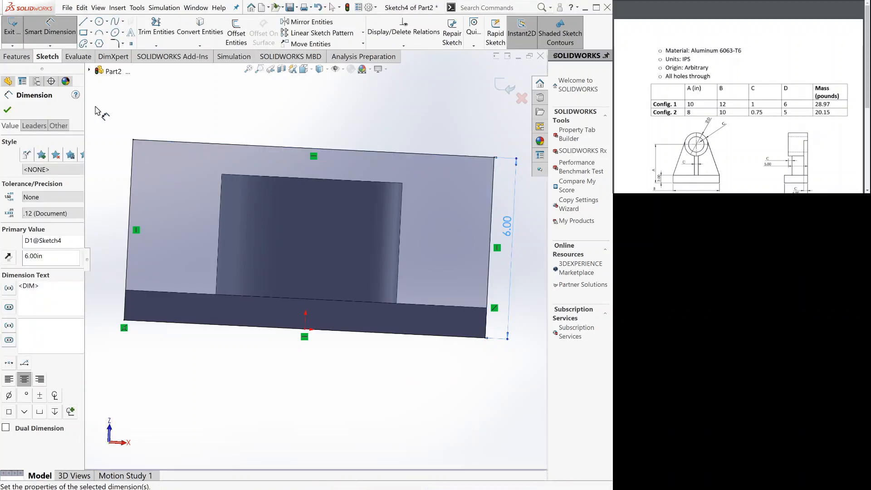
{"action": "left_click", "coordinate": [8, 109]}
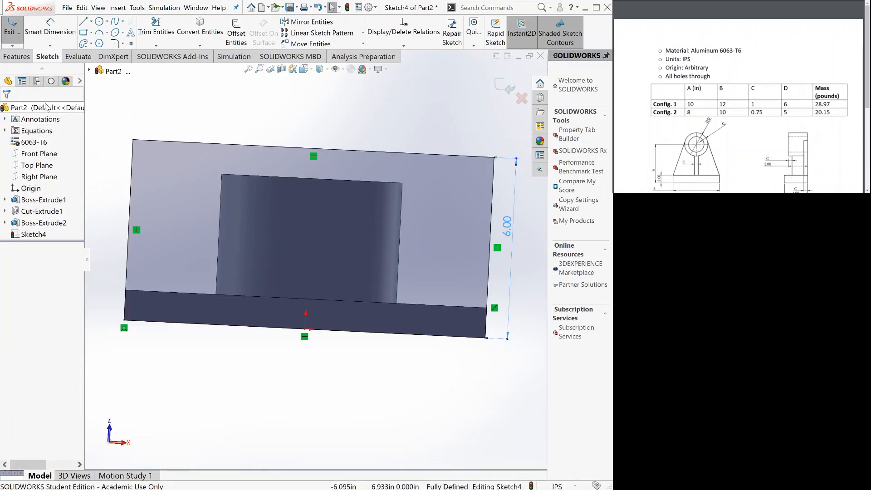
Extrude the rectangle as a blind boss 2 in deep, merged with the web, to form the base plate.
{"action": "left_click", "coordinate": [17, 56]}
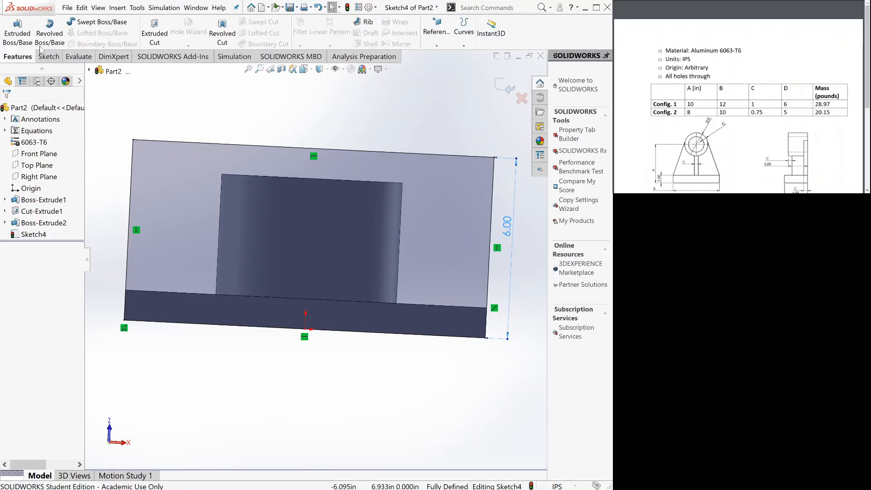
{"action": "left_click", "coordinate": [18, 34]}
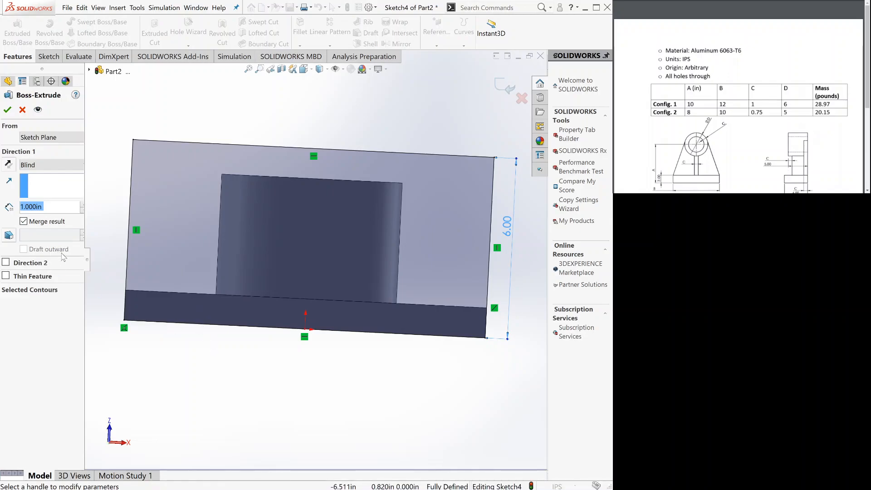
{"action": "type", "text": "2"}
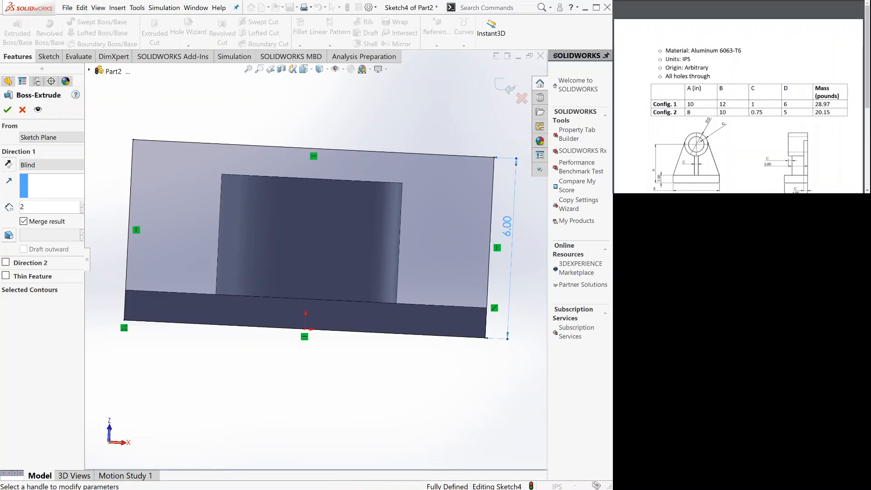
{"action": "left_click", "coordinate": [9, 111]}
{"action": "left_click", "coordinate": [8, 111]}
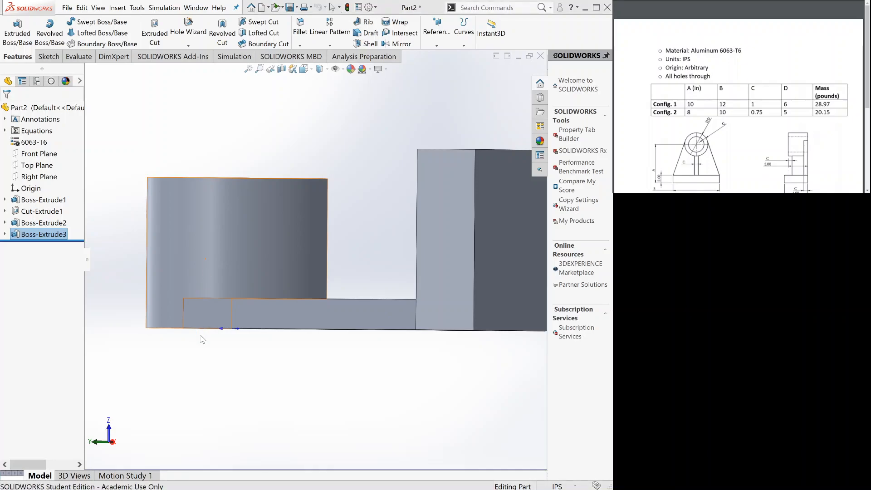
Start a new sketch on the Right Plane and orient the model to the Left view.
{"action": "key", "text": "space"}
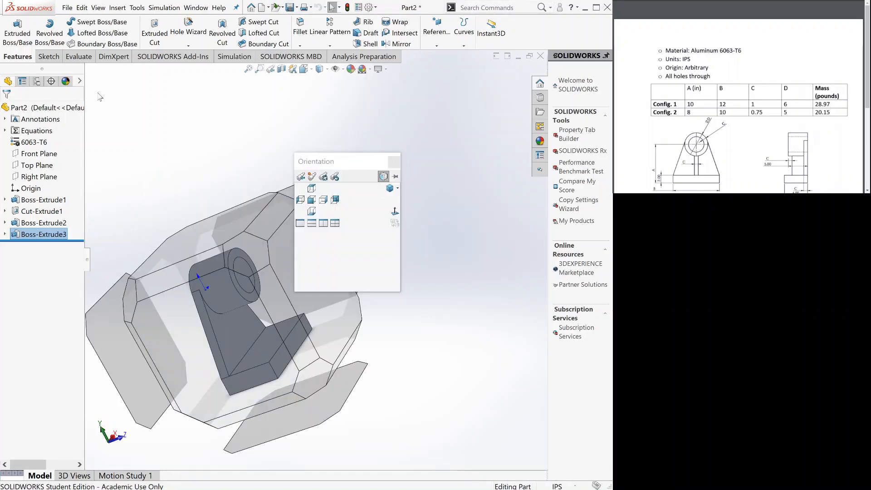
{"action": "left_click", "coordinate": [54, 58]}
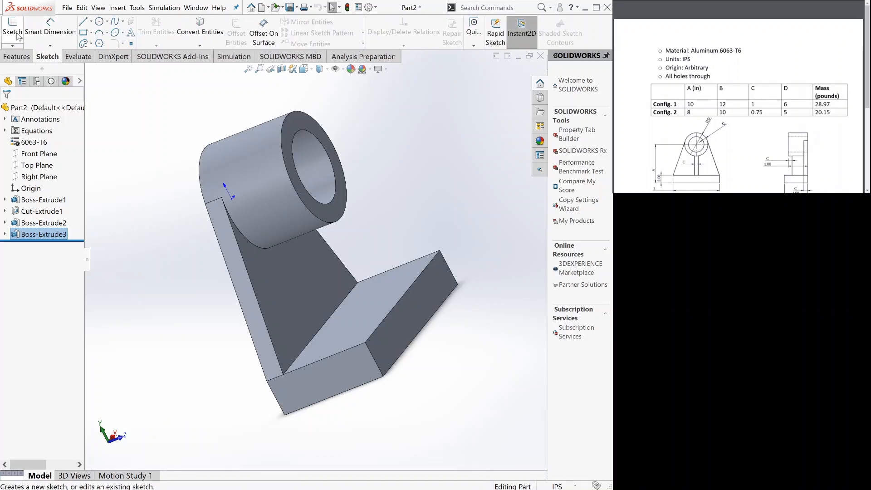
{"action": "left_click", "coordinate": [14, 32]}
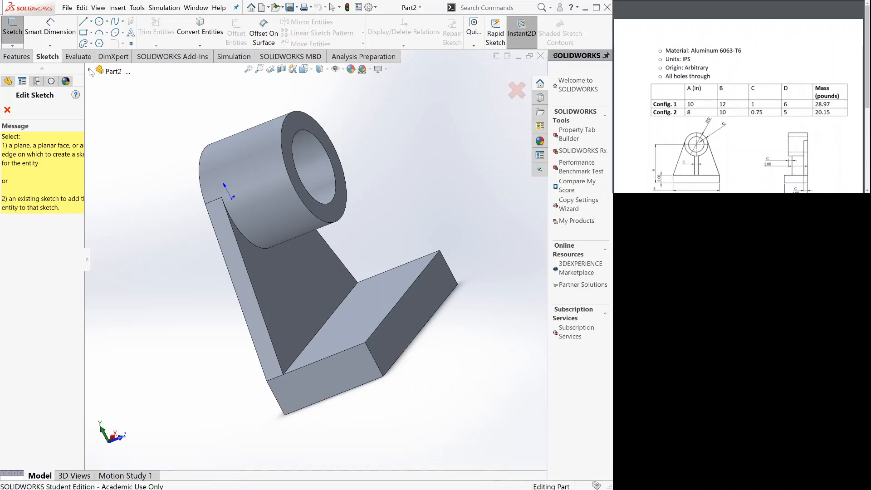
{"action": "left_click", "coordinate": [90, 70]}
{"action": "left_click", "coordinate": [90, 70]}
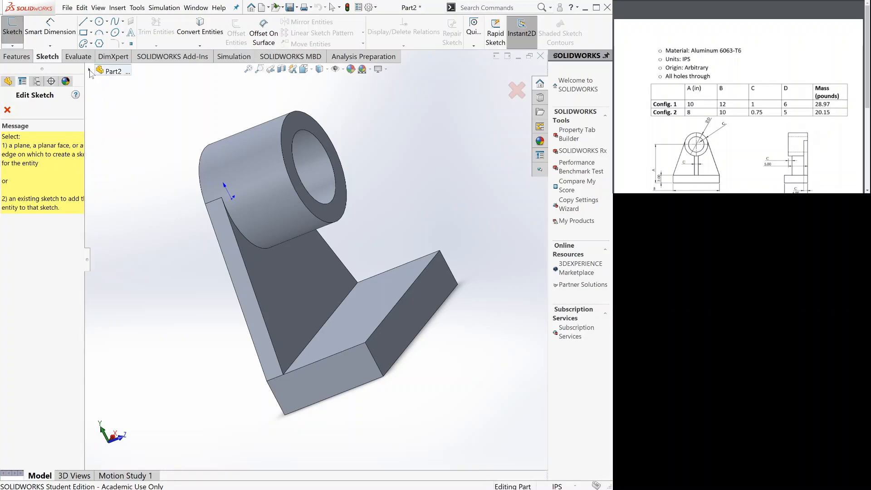
{"action": "left_click", "coordinate": [130, 141]}
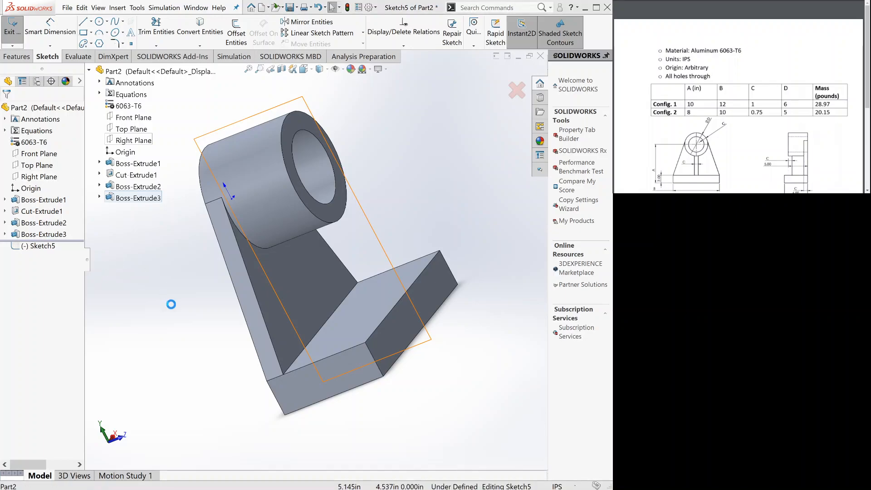
{"action": "key", "text": "space"}
{"action": "left_click", "coordinate": [184, 318]}
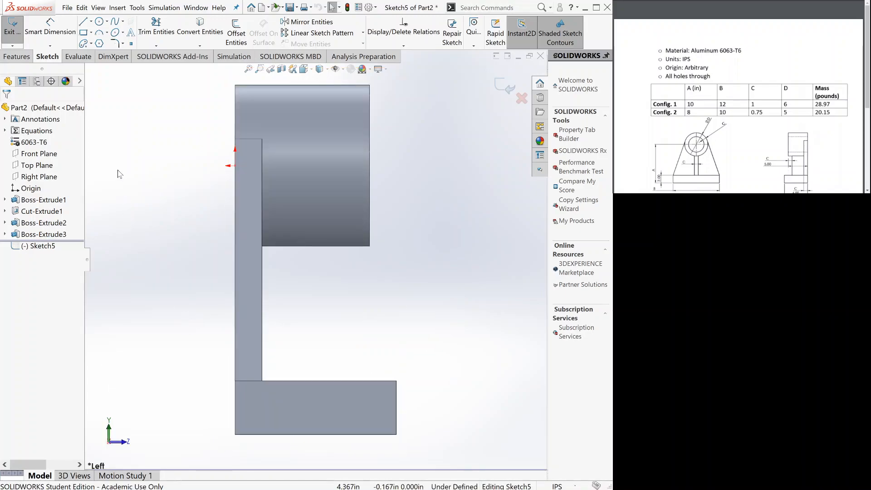
Sketch a vertical line about 5 in long between the cylinder's lower edge and the base plate's top edge.
{"action": "left_click", "coordinate": [83, 21]}
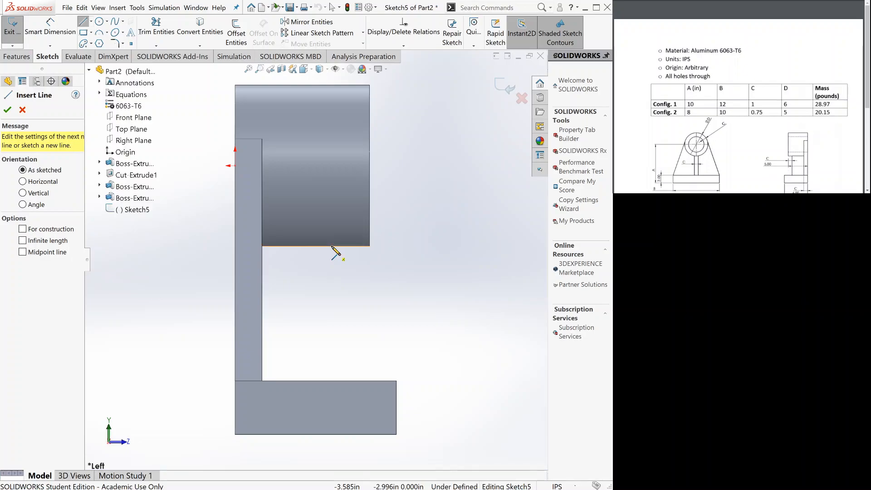
{"action": "left_click", "coordinate": [341, 259]}
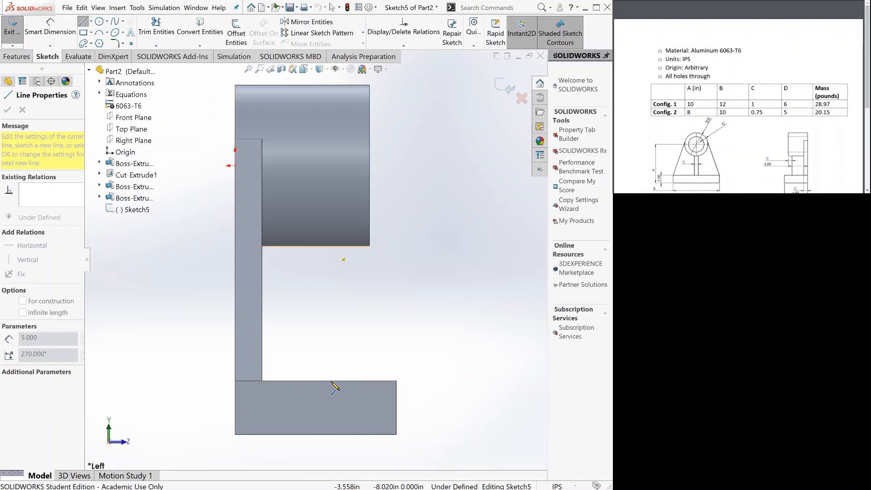
{"action": "left_click", "coordinate": [330, 380]}
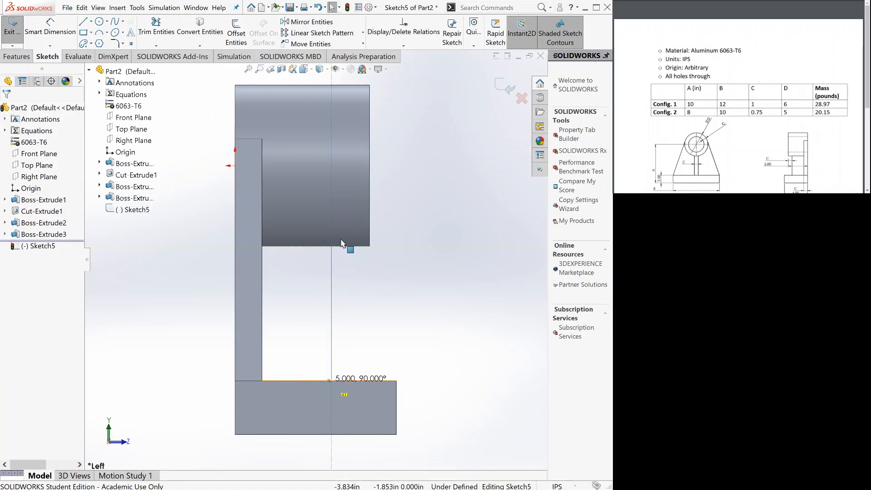
{"action": "middle_click_drag", "start_coordinate": [339, 246], "coordinate": [338, 246]}
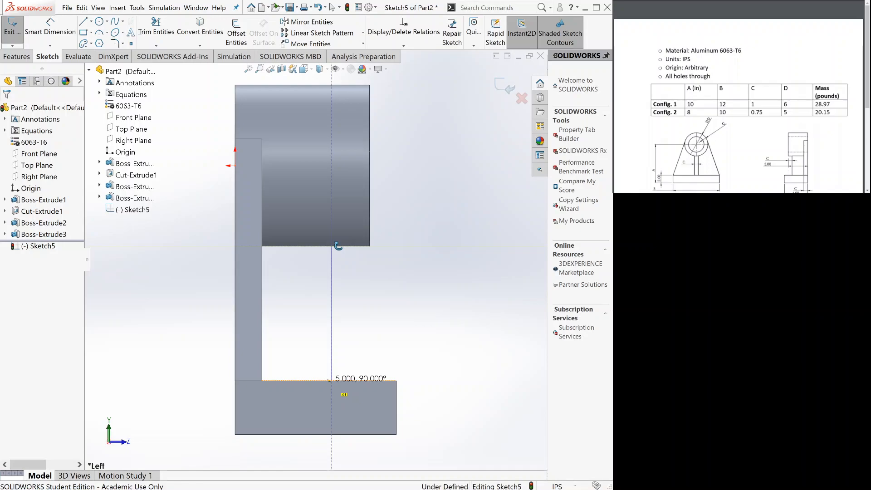
{"action": "middle_click_drag", "start_coordinate": [338, 246], "coordinate": [337, 245]}
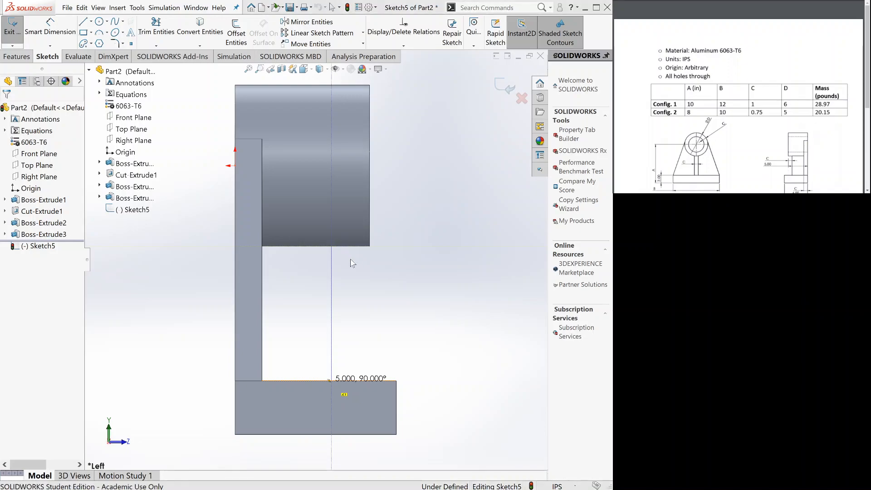
{"action": "key", "text": "space"}
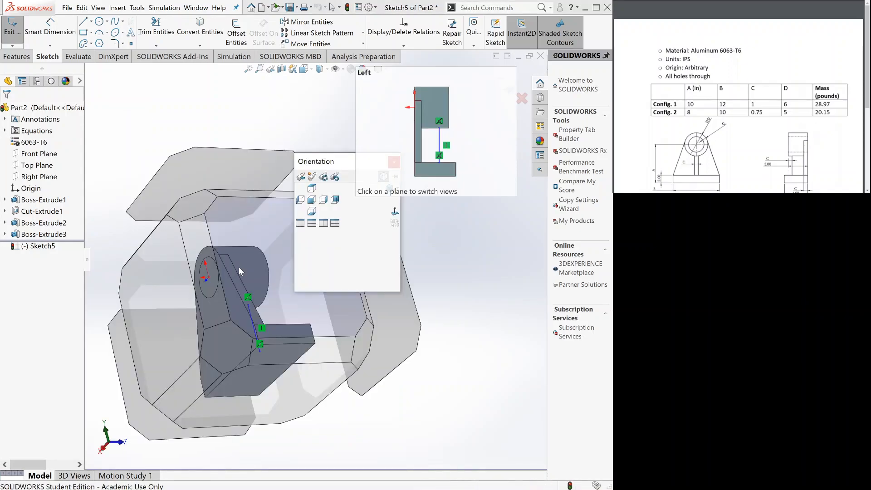
{"action": "left_click", "coordinate": [239, 267]}
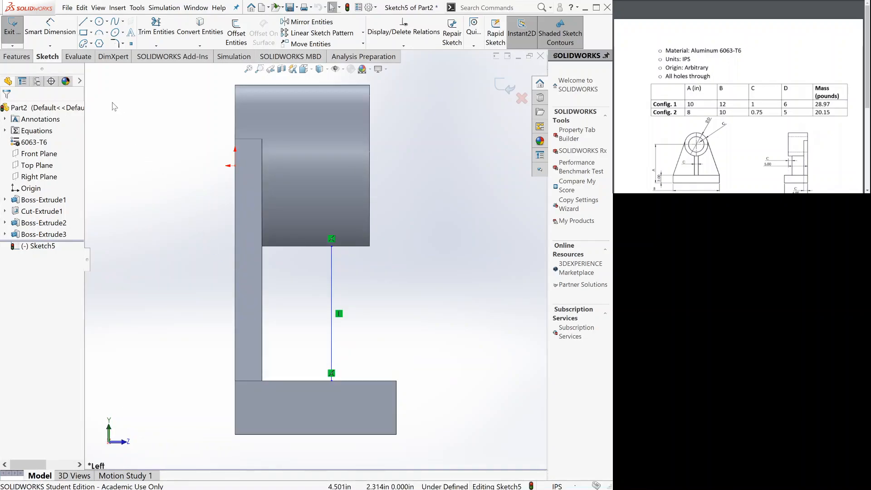
{"action": "left_click", "coordinate": [18, 57]}
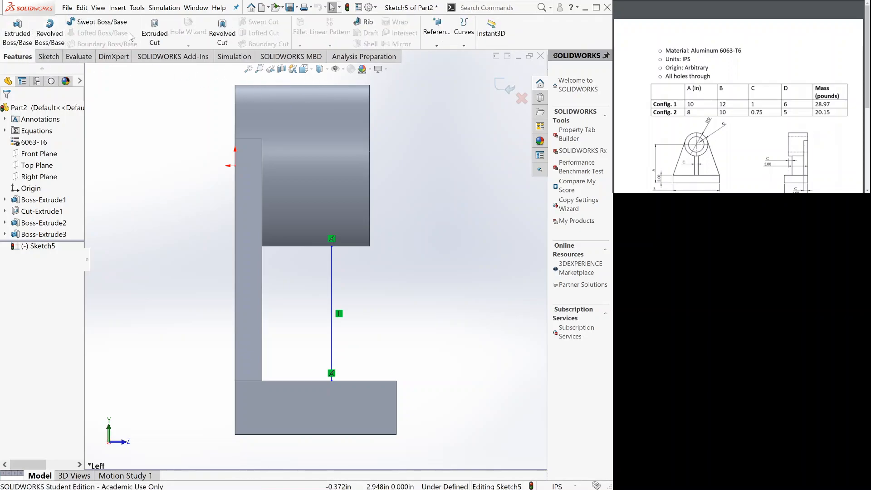
{"action": "left_click", "coordinate": [367, 23]}
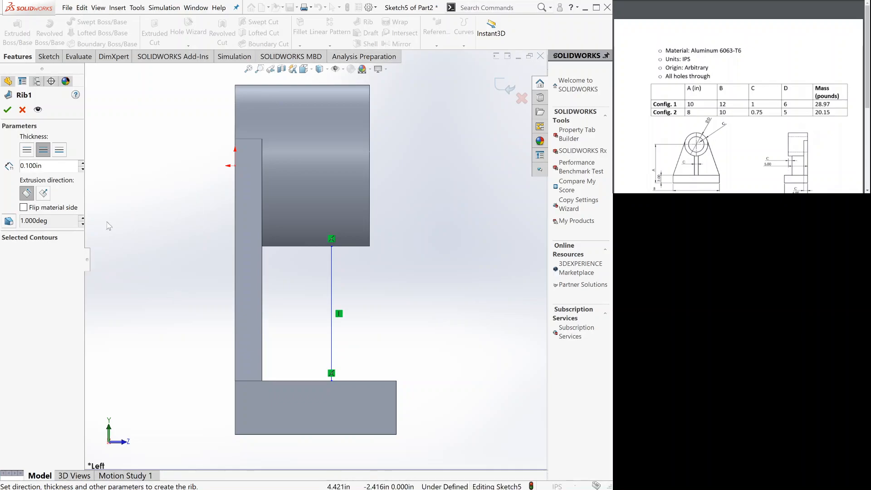
{"action": "left_click", "coordinate": [22, 109]}
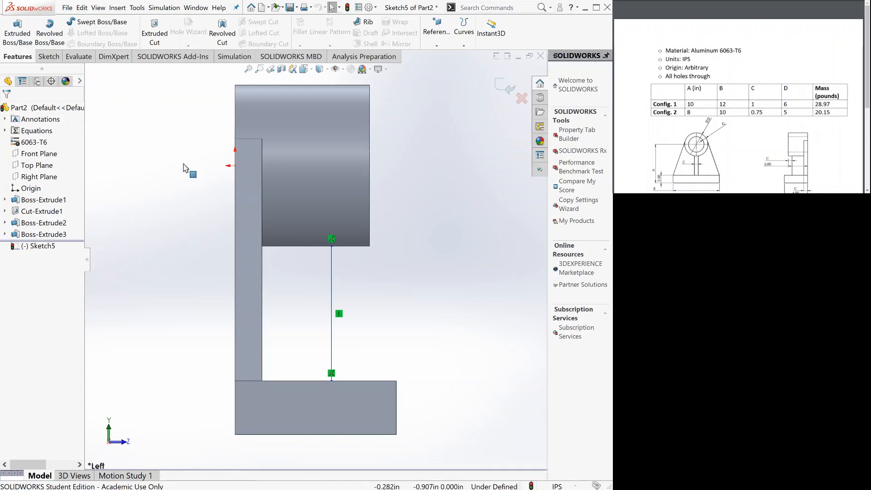
{"action": "left_click", "coordinate": [42, 57]}
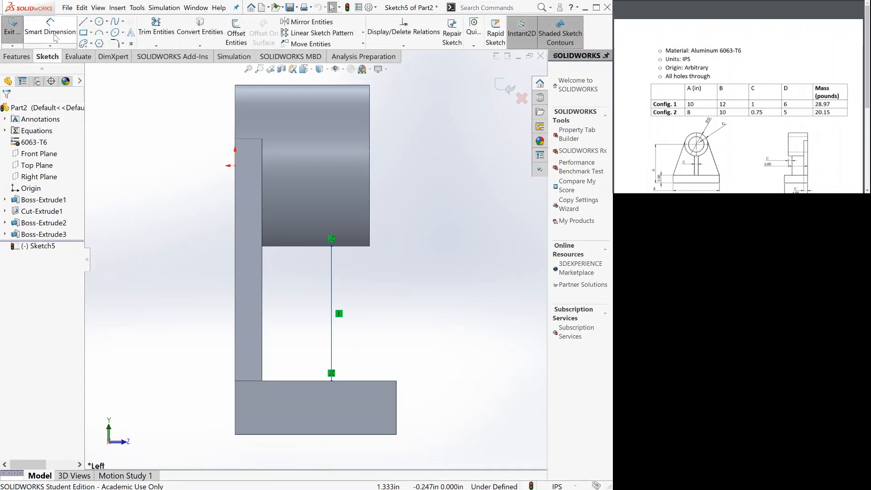
Dimension the vertical rib line 4 in from the web's back edge with an equation-driven value.
{"action": "left_click", "coordinate": [53, 35]}
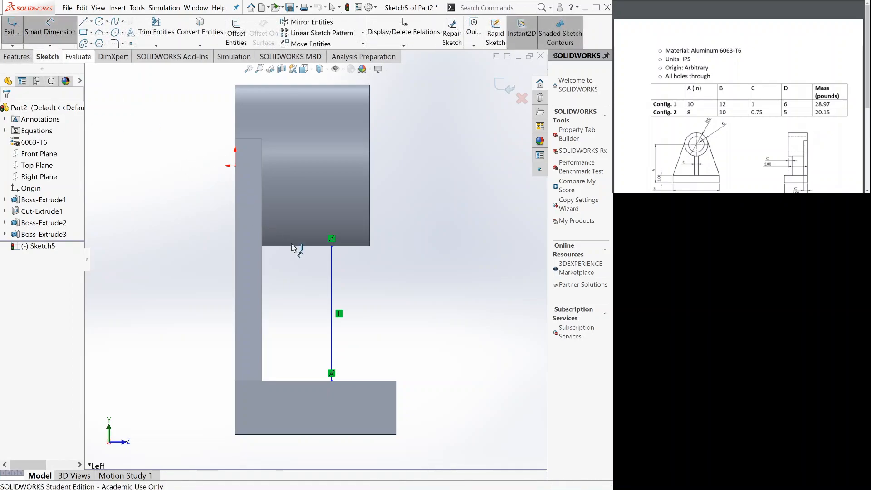
{"action": "left_click", "coordinate": [331, 283]}
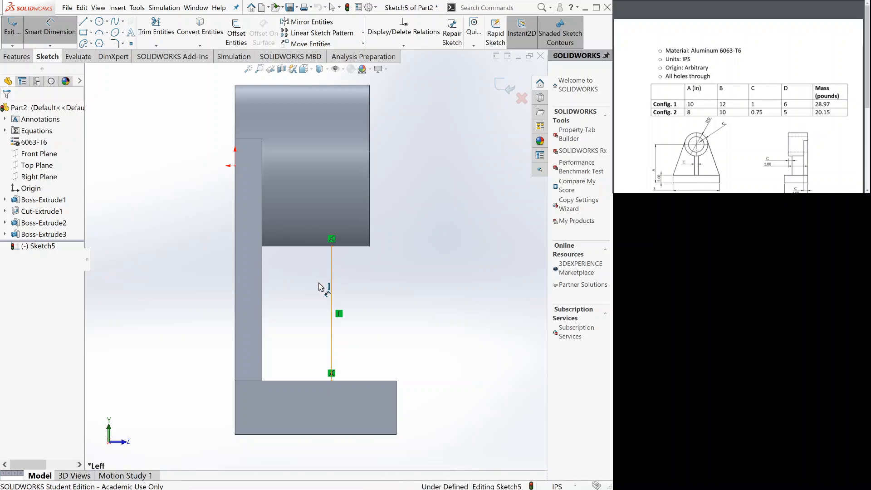
{"action": "left_click", "coordinate": [235, 277]}
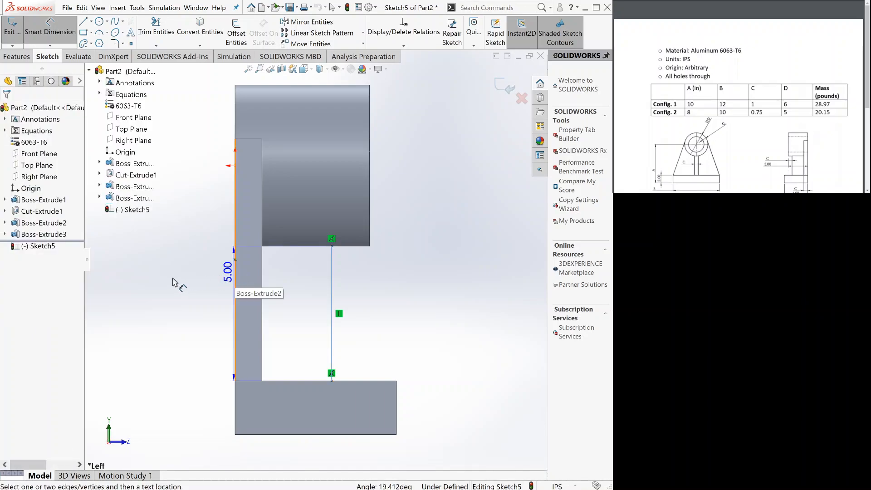
{"action": "left_click", "coordinate": [180, 413]}
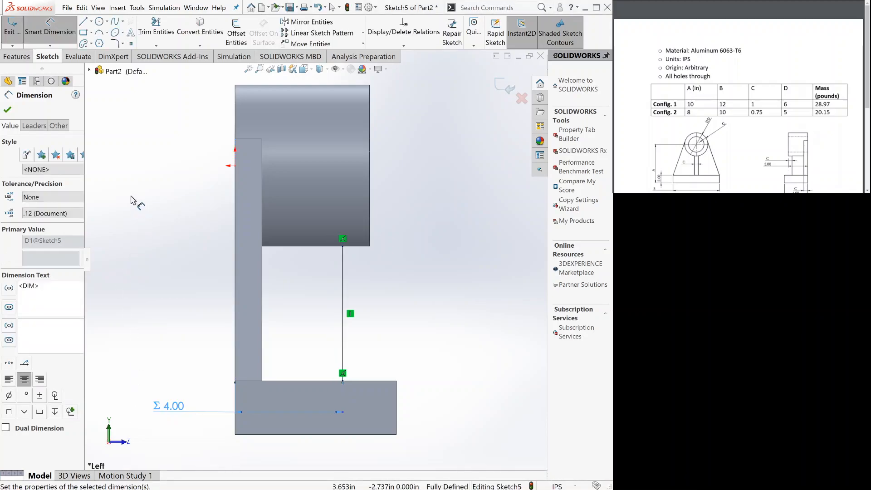
Create a Rib from the line with both-sides thickness equal to variable C and the material side flipped toward the web.
{"action": "left_click", "coordinate": [29, 57]}
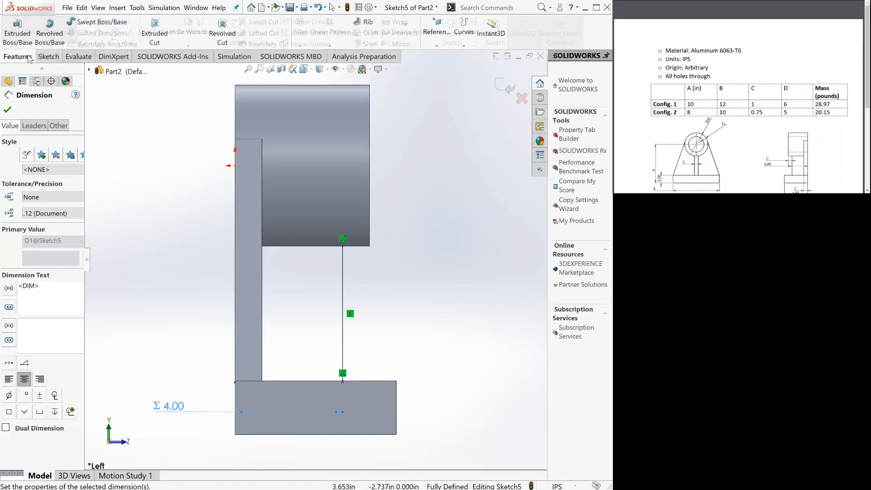
{"action": "left_click", "coordinate": [374, 26]}
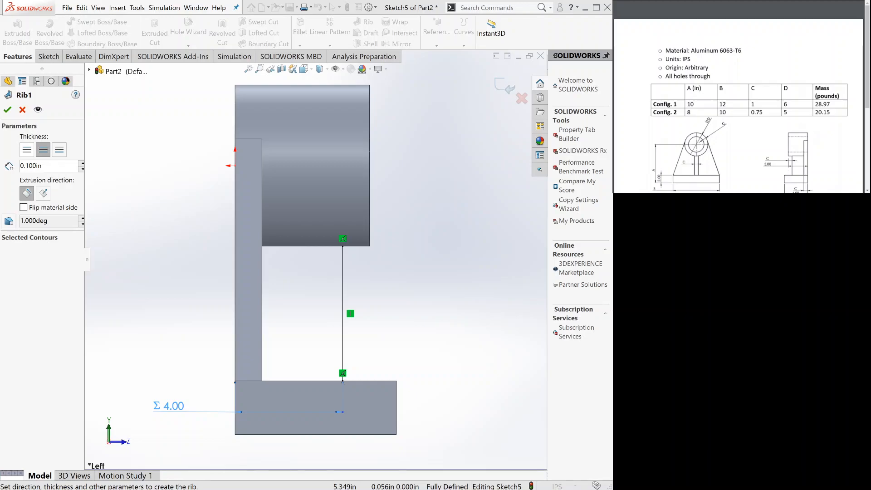
{"action": "left_click", "coordinate": [28, 127]}
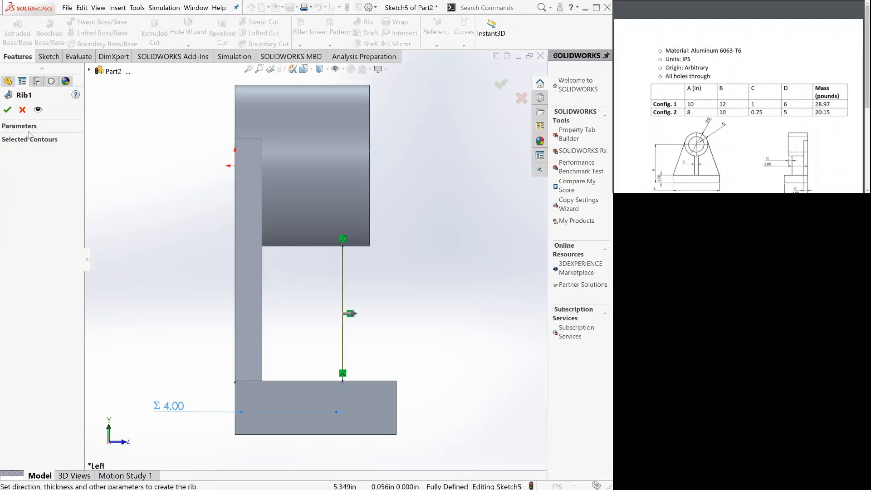
{"action": "left_click", "coordinate": [28, 127]}
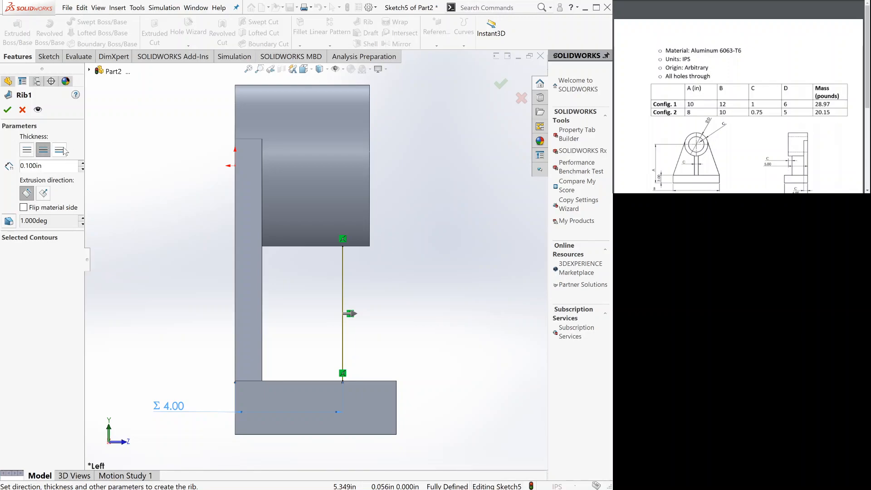
{"action": "left_click", "coordinate": [45, 168]}
{"action": "double_click", "coordinate": [45, 170]}
{"action": "type", "text": "=c"}
{"action": "left_click", "coordinate": [44, 179]}
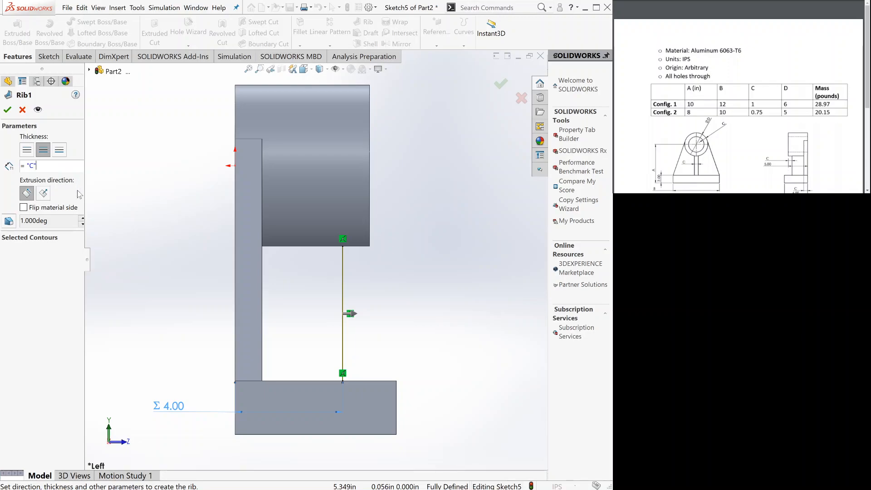
{"action": "left_click", "coordinate": [29, 211]}
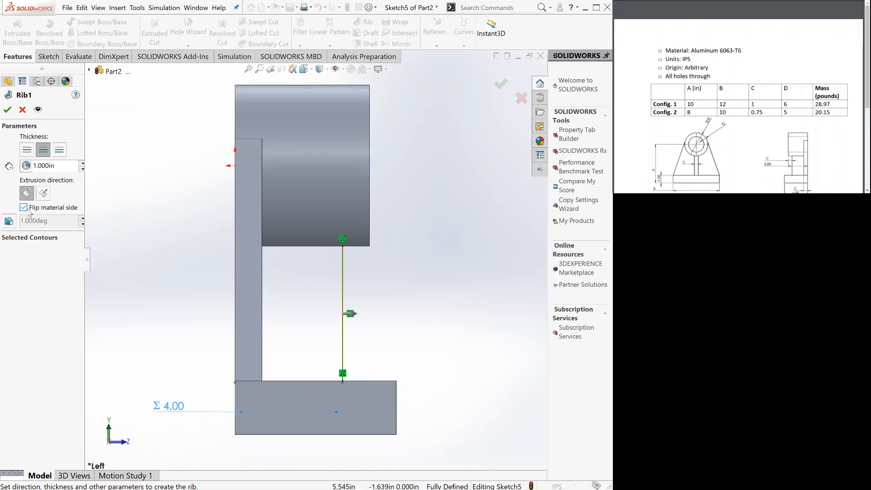
{"action": "left_click", "coordinate": [7, 109]}
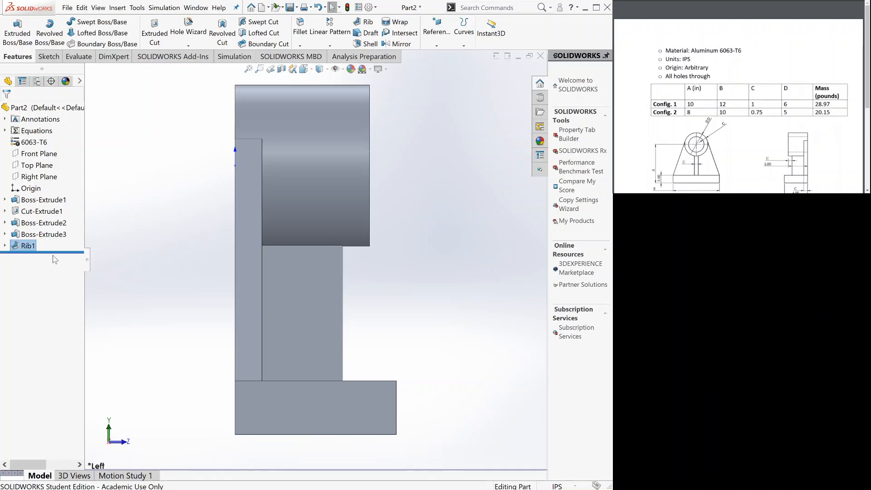
Review the central rib's feature settings and suppress the rib.
{"action": "double_click", "coordinate": [26, 245]}
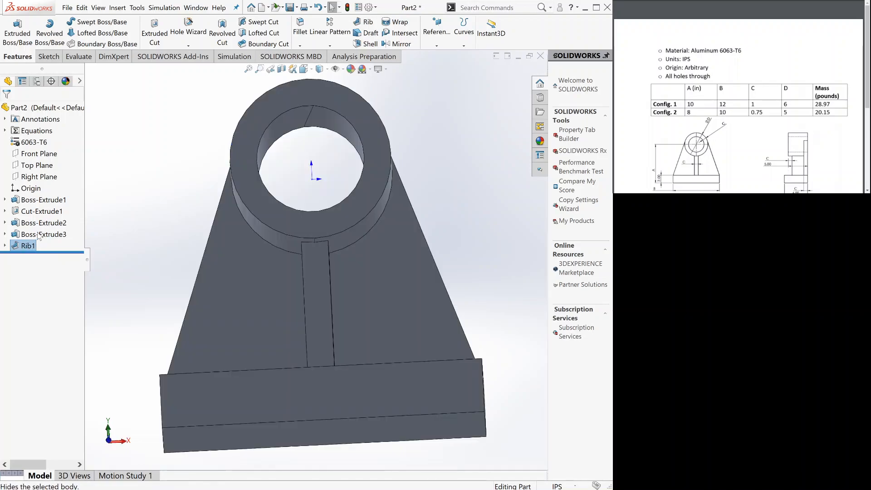
{"action": "left_click", "coordinate": [33, 225]}
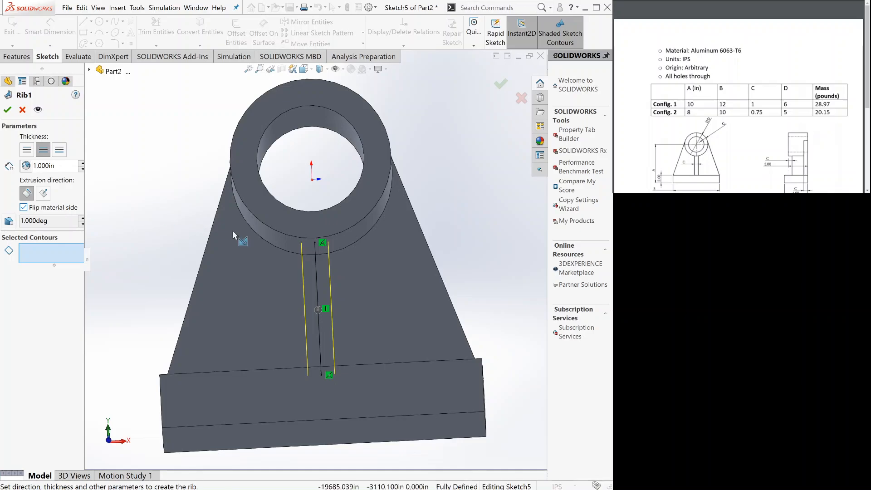
{"action": "left_click", "coordinate": [11, 109]}
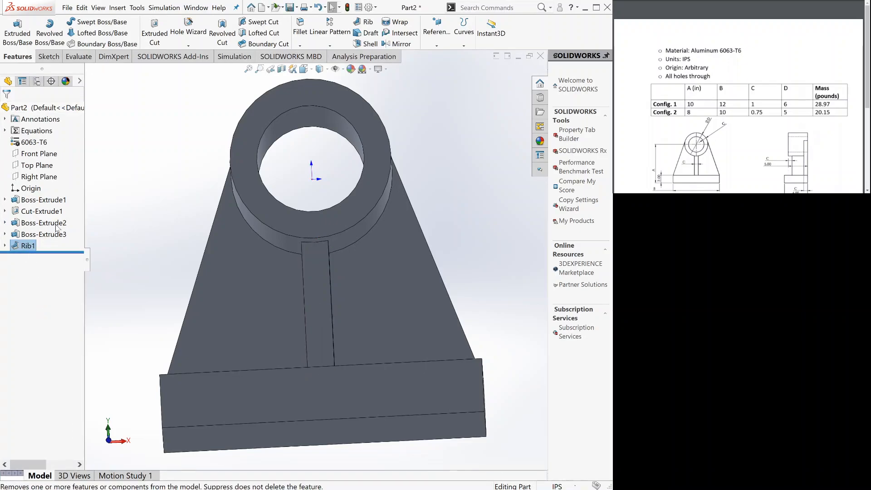
{"action": "left_click", "coordinate": [62, 226]}
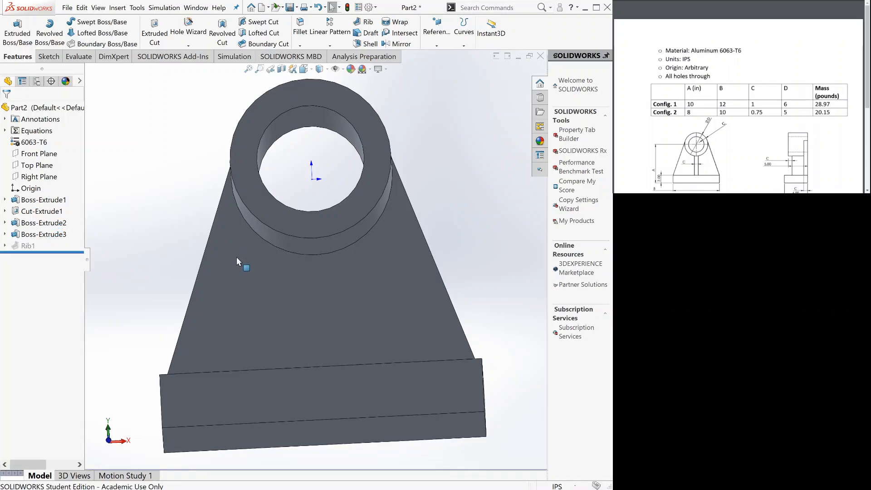
Start a new sketch on the web's front face and orient the model to the Front view.
{"action": "left_click", "coordinate": [50, 58]}
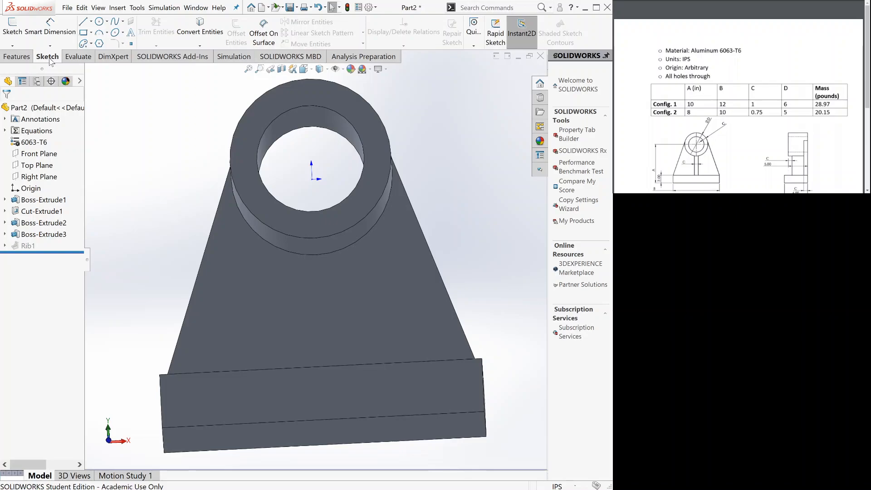
{"action": "left_click", "coordinate": [13, 30]}
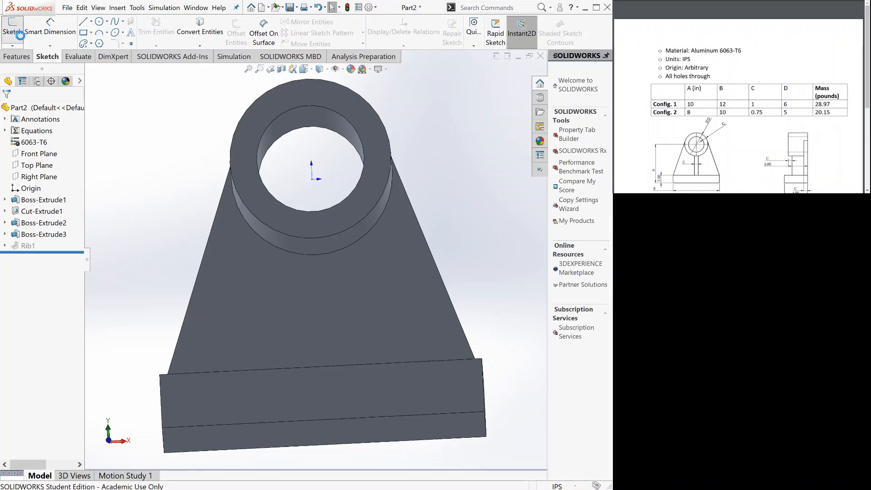
{"action": "left_click", "coordinate": [328, 285]}
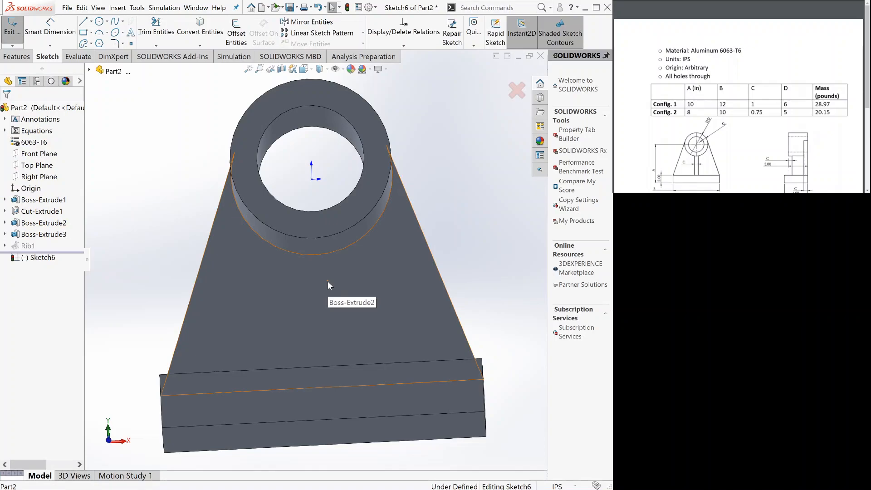
{"action": "key", "text": "space"}
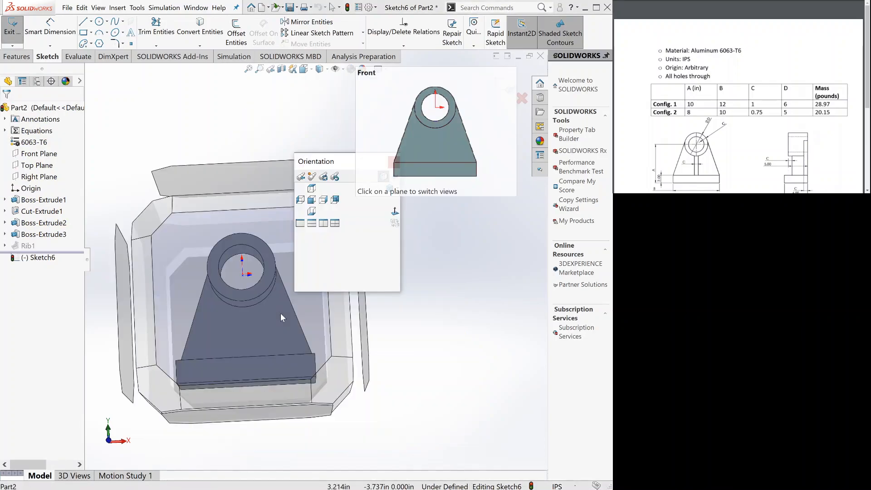
{"action": "left_click", "coordinate": [280, 313]}
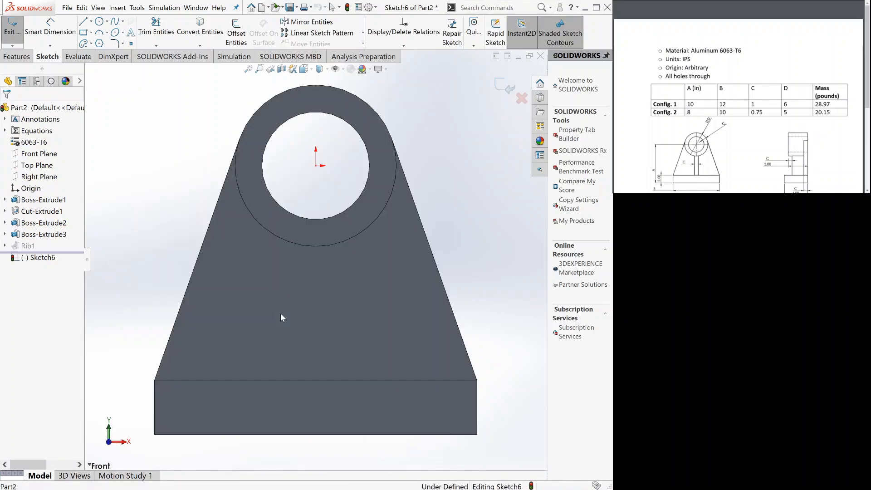
{"action": "left_click", "coordinate": [280, 313]}
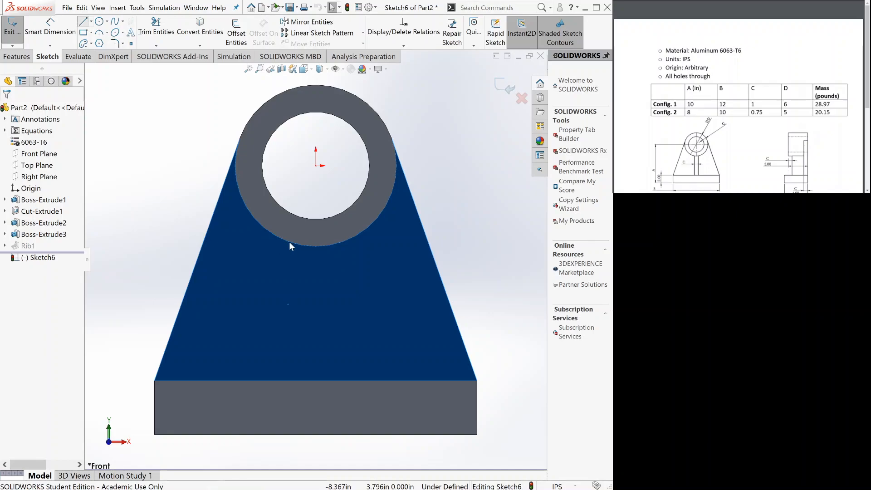
Sketch a three-line open rib profile about 1.95 in wide and 5.15 in tall between the cylinder's lower edge and the base plate's top edge.
{"action": "key", "text": "l"}
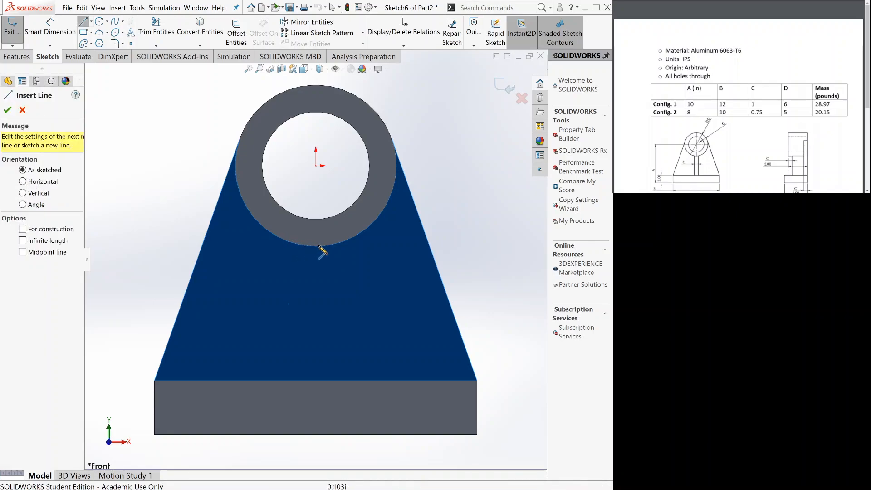
{"action": "left_click", "coordinate": [294, 248]}
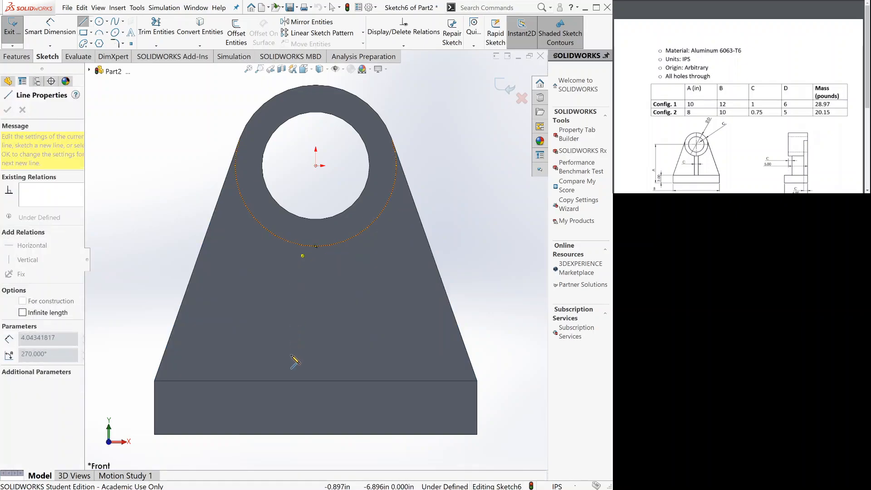
{"action": "left_click", "coordinate": [292, 381]}
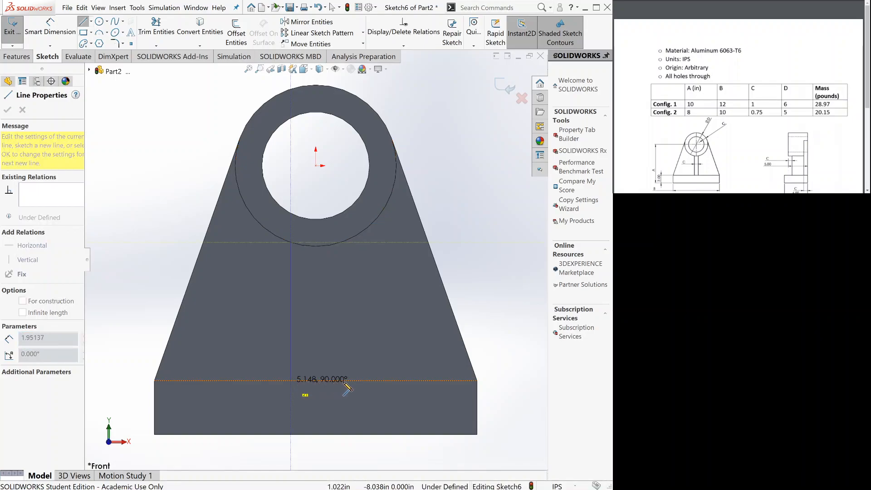
{"action": "left_click", "coordinate": [343, 382]}
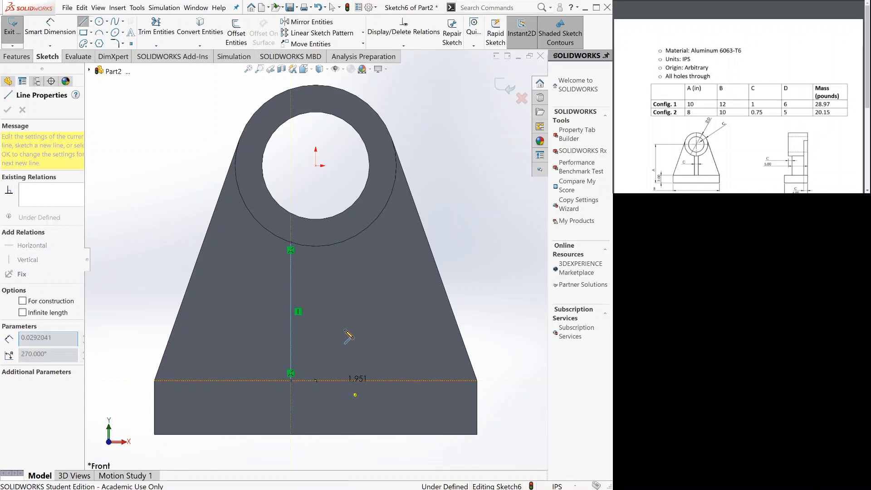
{"action": "left_click", "coordinate": [346, 247]}
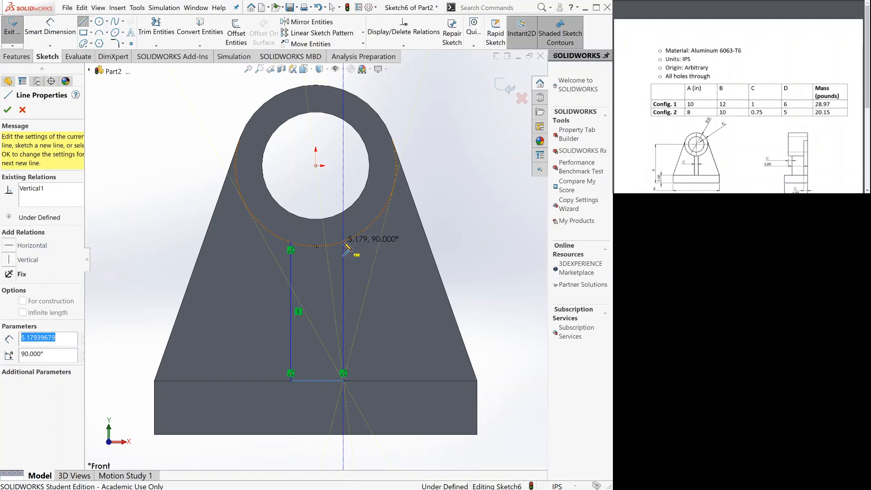
{"action": "key", "text": "Escape"}
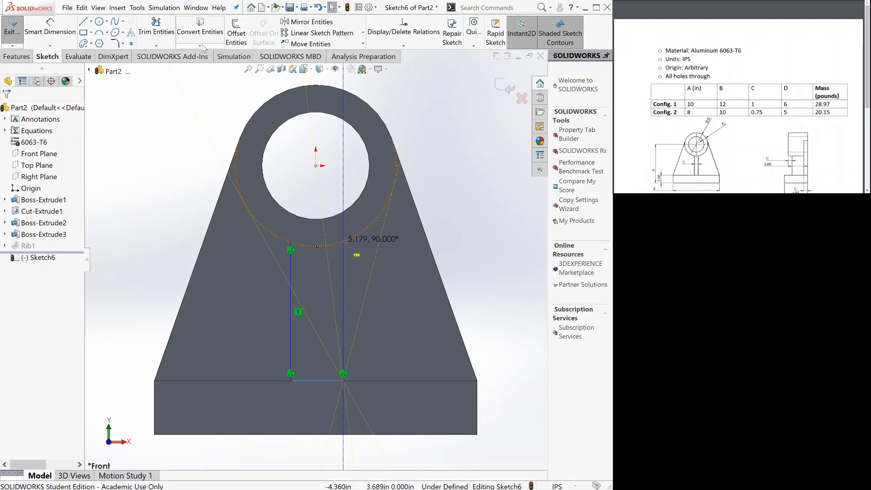
Convert the cylinder's outer circular edge into the sketch and trim it to the arc between the two vertical lines.
{"action": "left_click", "coordinate": [200, 23]}
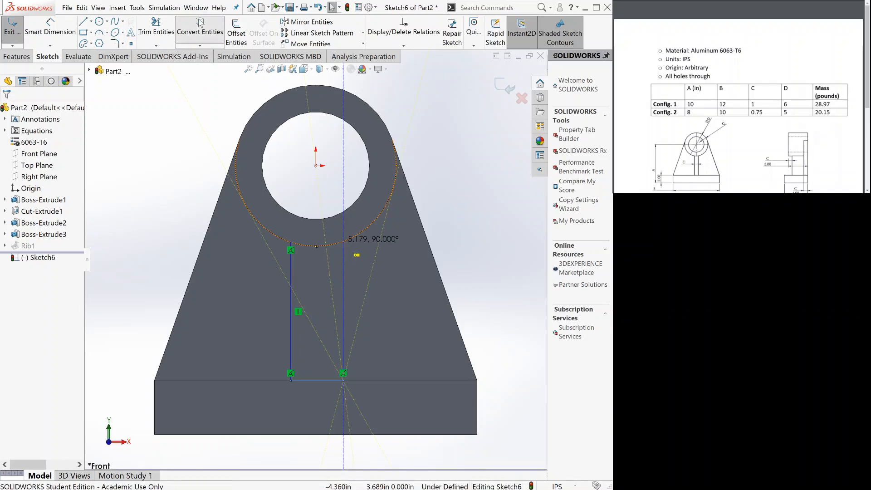
{"action": "left_click", "coordinate": [240, 189]}
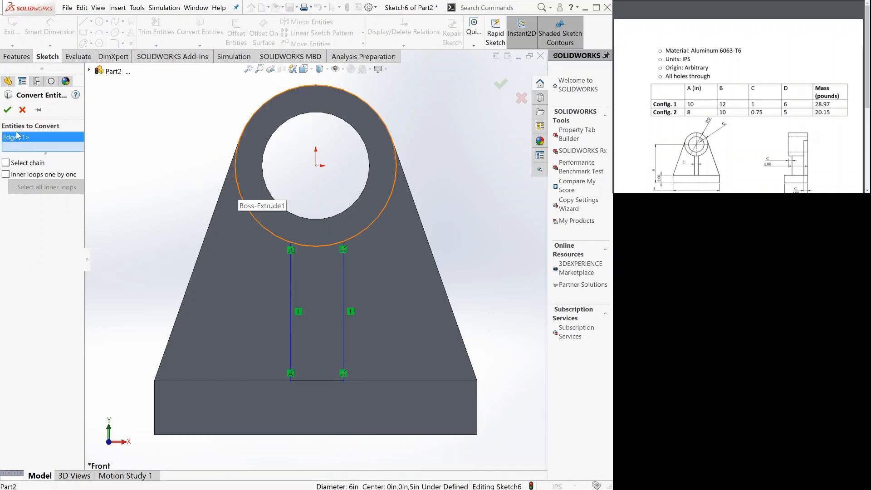
{"action": "left_click", "coordinate": [7, 109]}
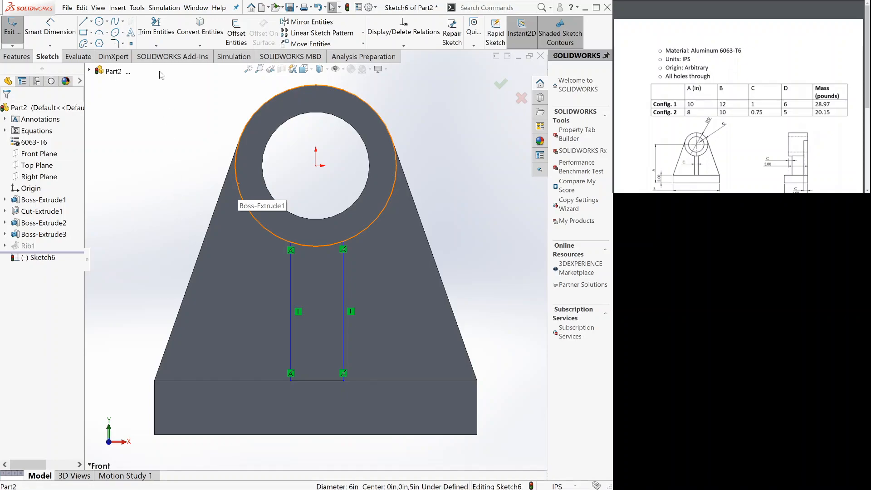
{"action": "left_click", "coordinate": [156, 32]}
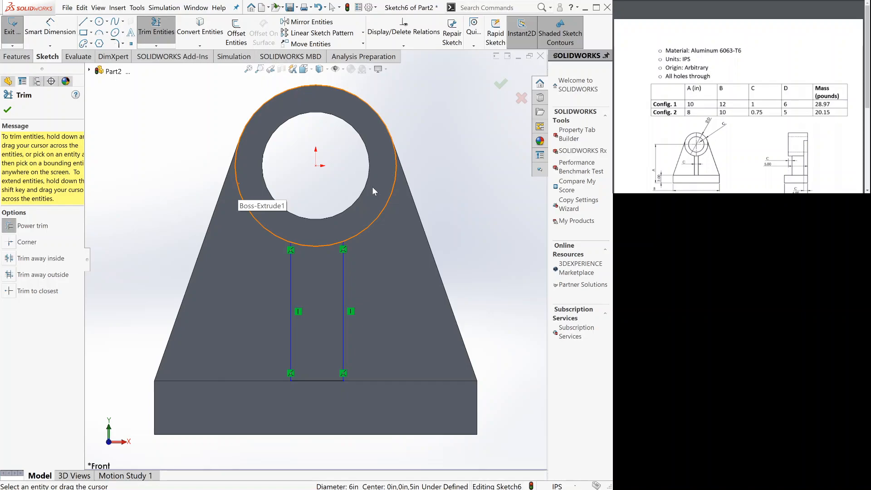
{"action": "left_click_drag", "start_coordinate": [377, 186], "coordinate": [398, 180]}
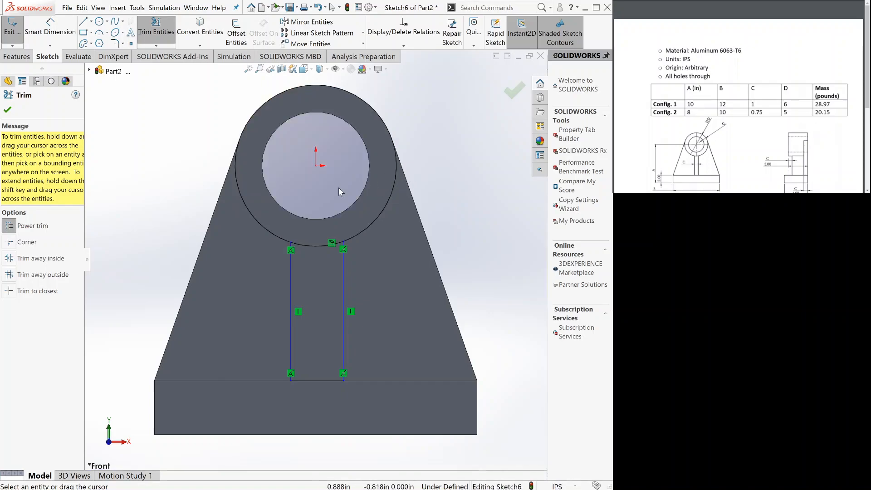
{"action": "left_click", "coordinate": [7, 109]}
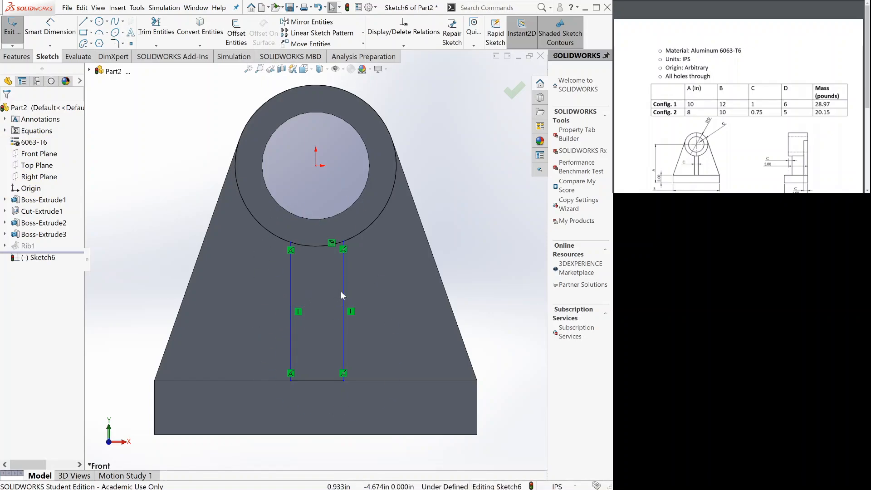
Dimension the rib profile's bottom line with an equation-driven width of 1.00 in.
{"action": "left_click", "coordinate": [57, 37]}
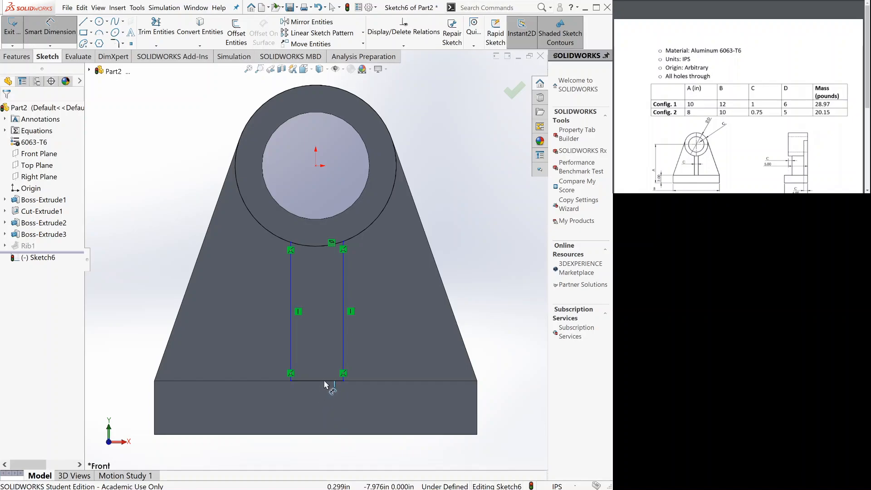
{"action": "left_click", "coordinate": [323, 380]}
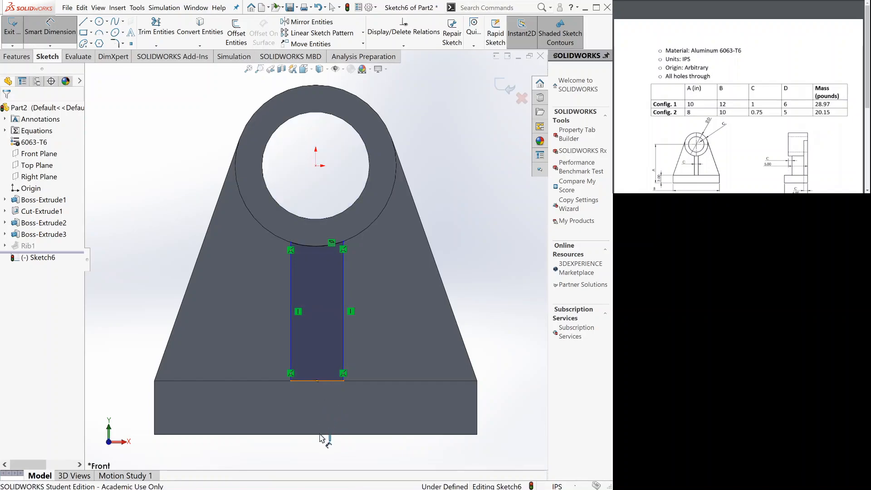
{"action": "left_click", "coordinate": [304, 454]}
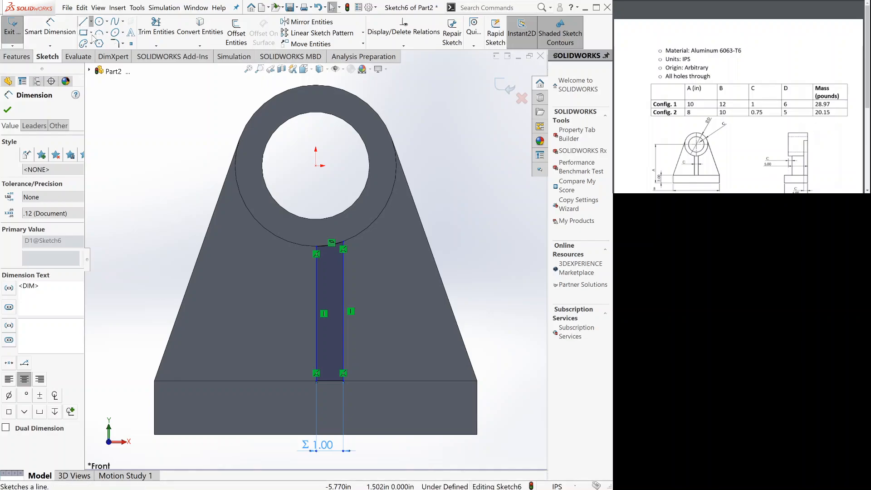
Draw a construction centerline about 8.02 in long from the origin to the midpoint of the rib profile's bottom line and make it vertical.
{"action": "left_click", "coordinate": [95, 48]}
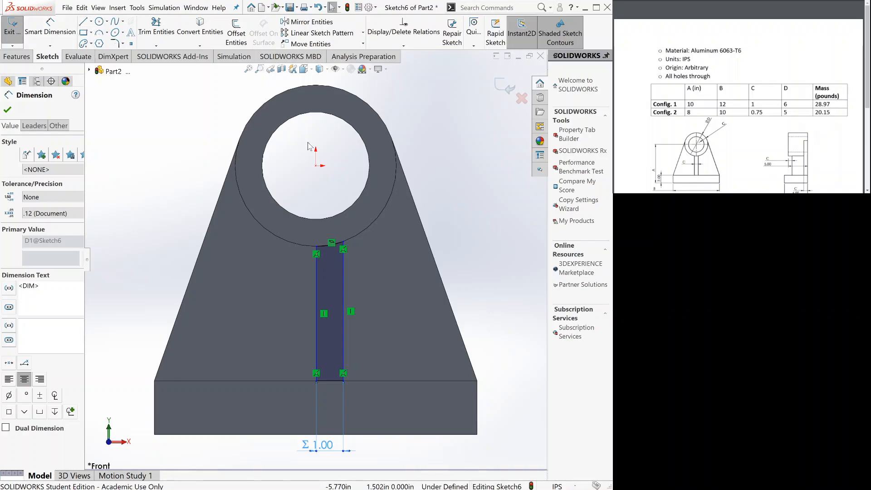
{"action": "left_click", "coordinate": [316, 166]}
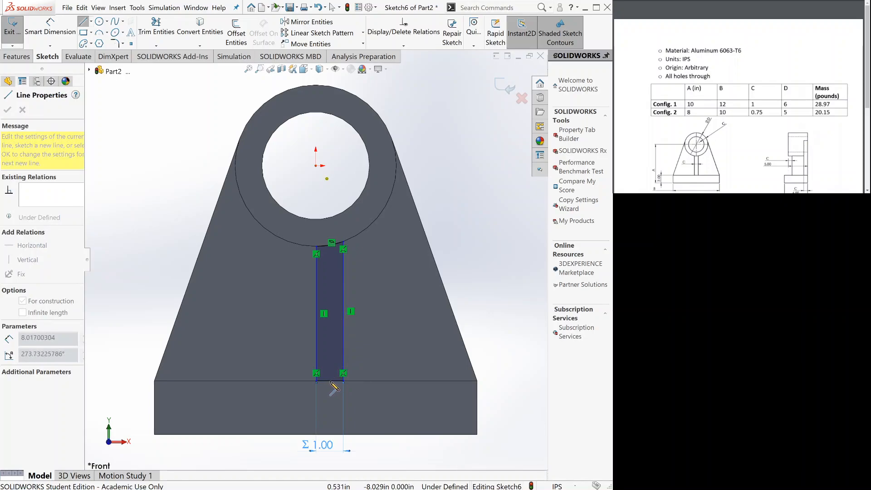
{"action": "left_click", "coordinate": [334, 386]}
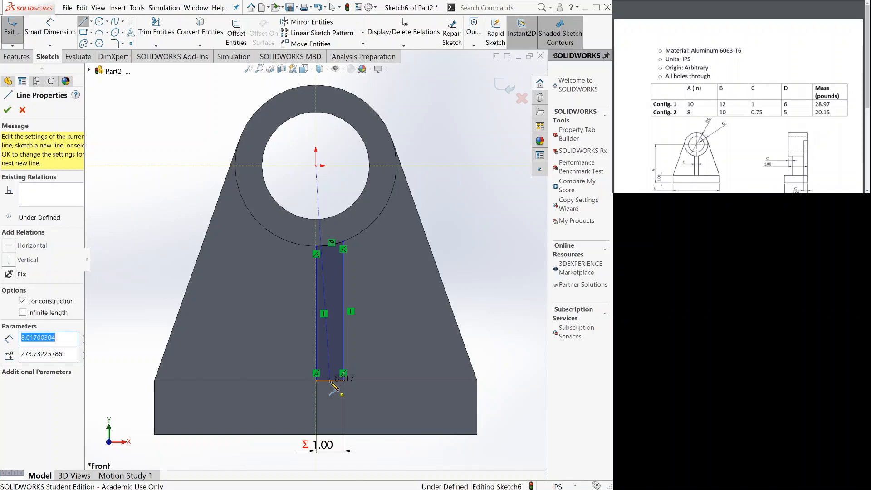
{"action": "key", "text": "Escape"}
{"action": "key", "text": "Escape"}
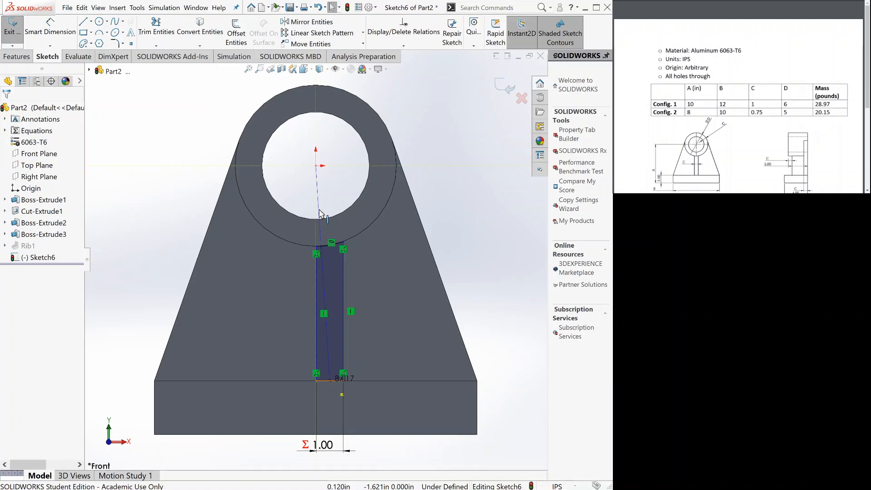
{"action": "left_click", "coordinate": [319, 213]}
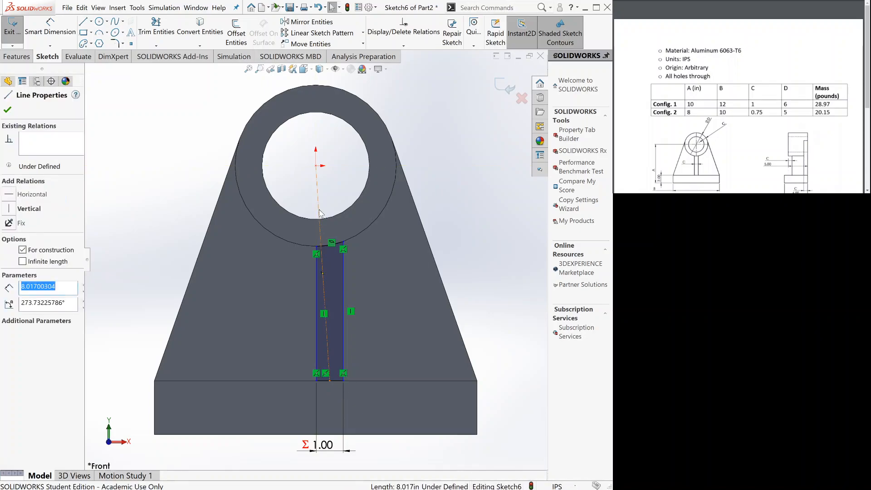
{"action": "left_click", "coordinate": [14, 208]}
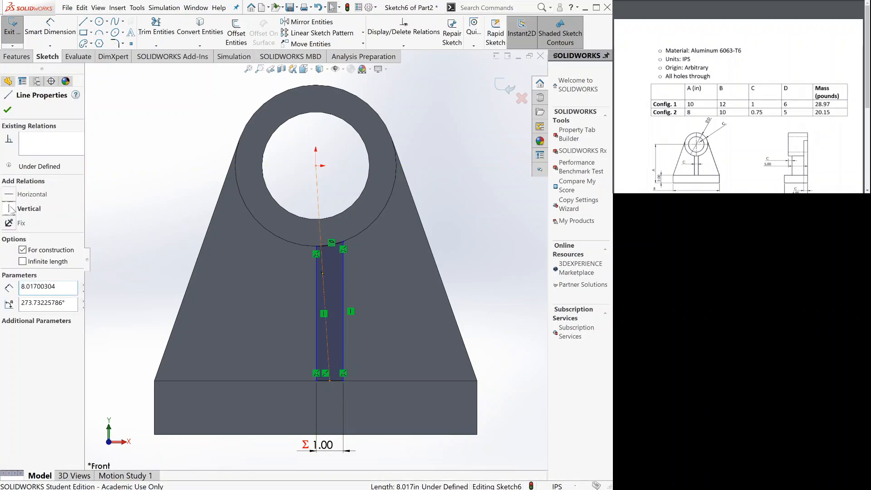
{"action": "left_click", "coordinate": [8, 110]}
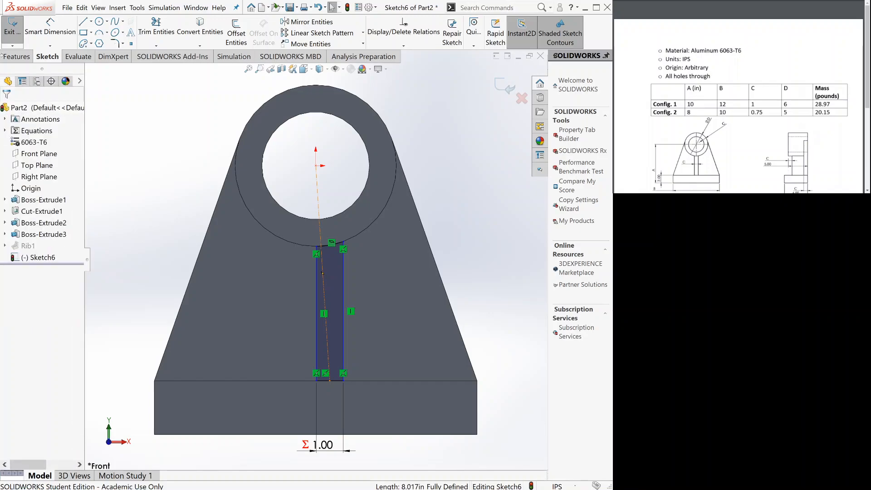
Extrude the closed rib profile as a merged blind boss with a depth equation of 5 - C.
{"action": "left_click", "coordinate": [13, 56]}
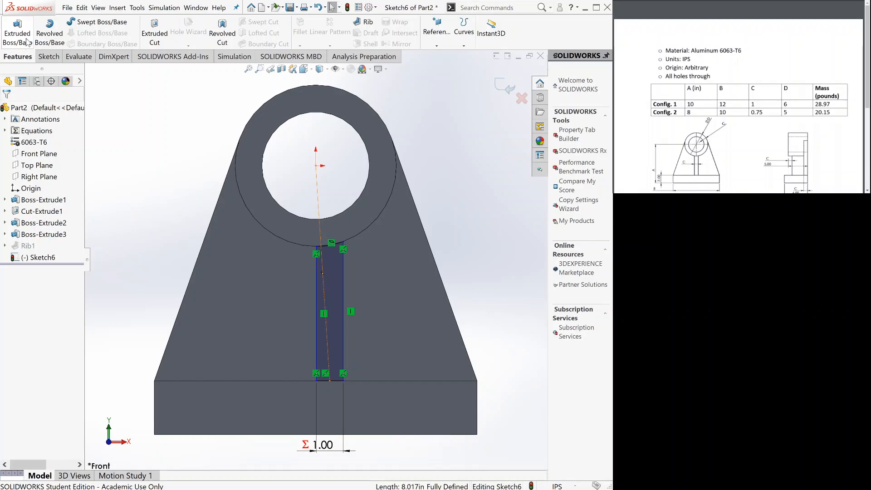
{"action": "left_click", "coordinate": [26, 37]}
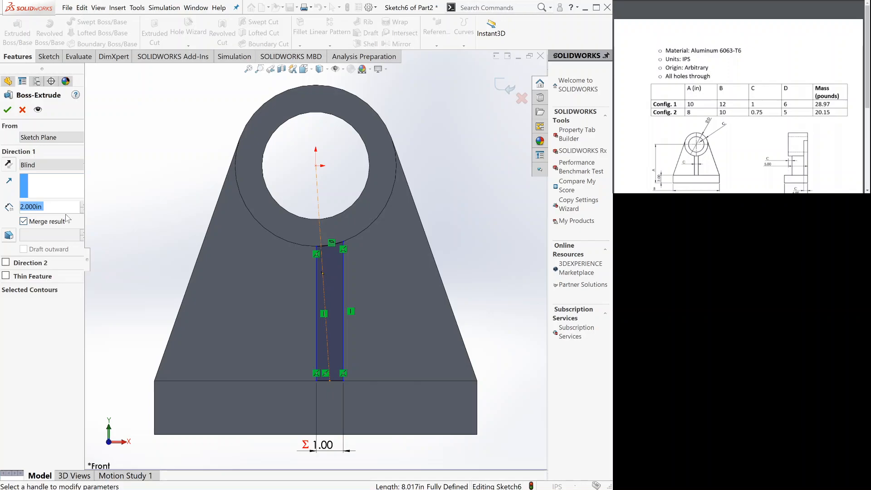
{"action": "type", "text": "= 5 - c"}
{"action": "key", "text": "Return"}
{"action": "left_click", "coordinate": [7, 110]}
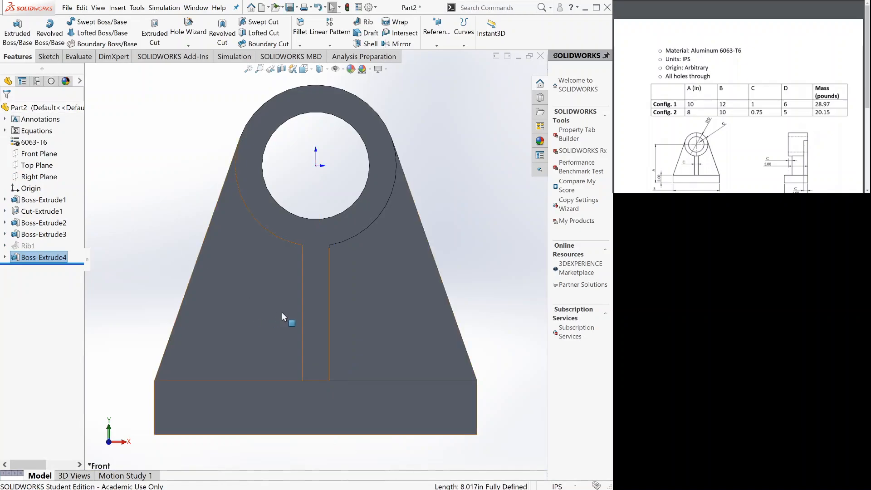
Edit the extruded rib's depth equation to 5 - (2 * "C").
{"action": "left_click", "coordinate": [393, 289]}
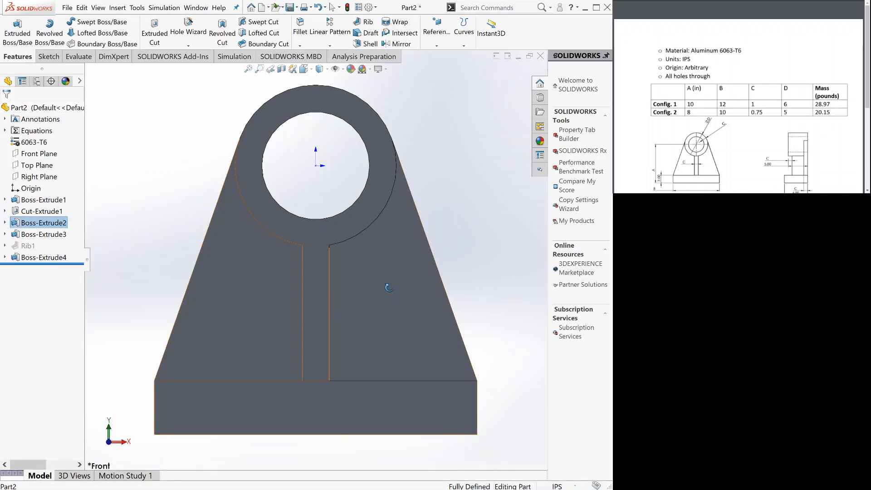
{"action": "left_click", "coordinate": [65, 257]}
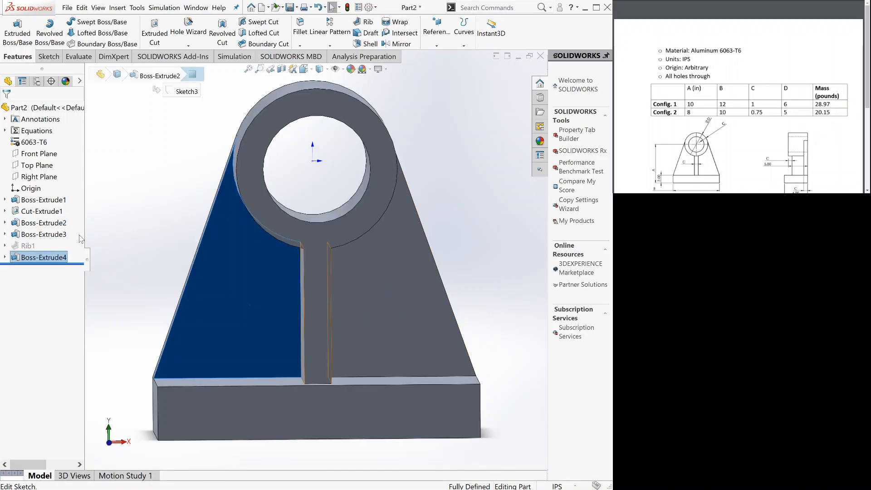
{"action": "left_click", "coordinate": [72, 234]}
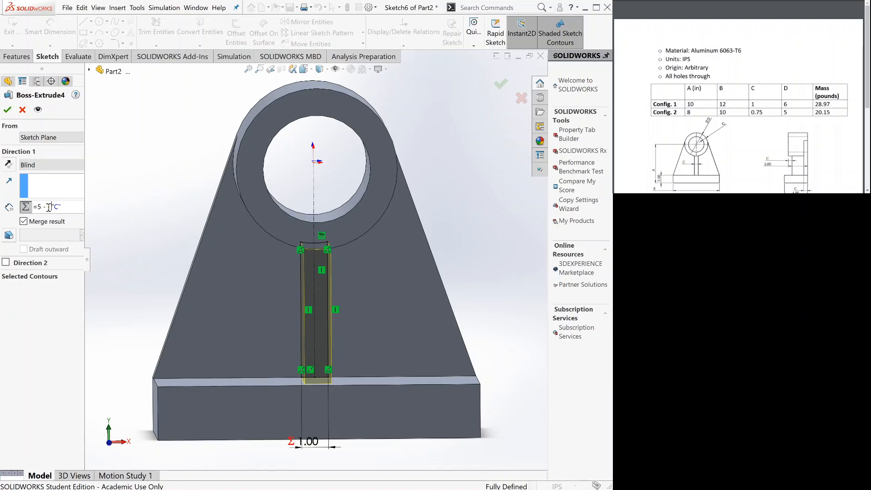
{"action": "type", "text": "2 * \"C\")"}
{"action": "left_click", "coordinate": [8, 110]}
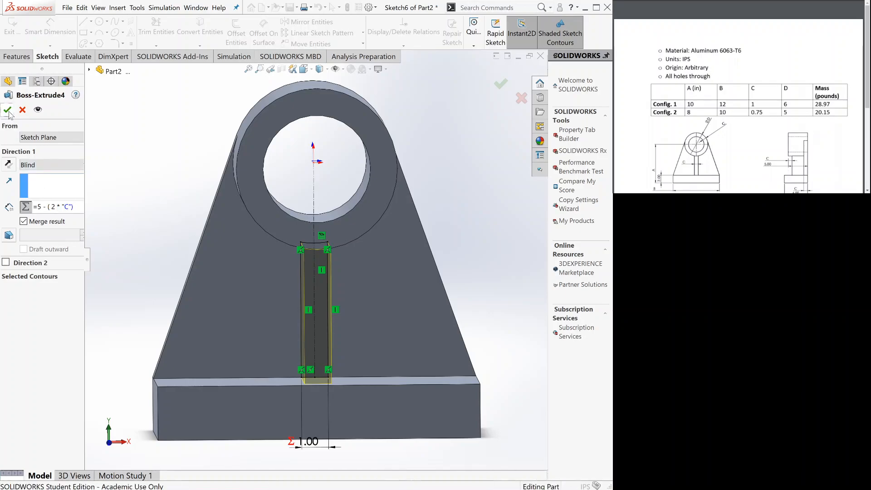
Suppress the extruded rib and unsuppress the original Rib feature in its place, evaluating the part's mass properties.
{"action": "left_click", "coordinate": [247, 290]}
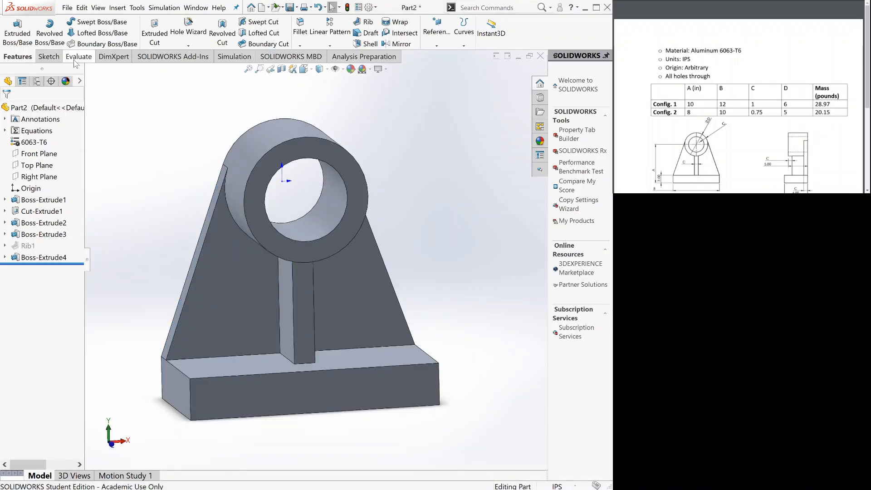
{"action": "left_click", "coordinate": [77, 57]}
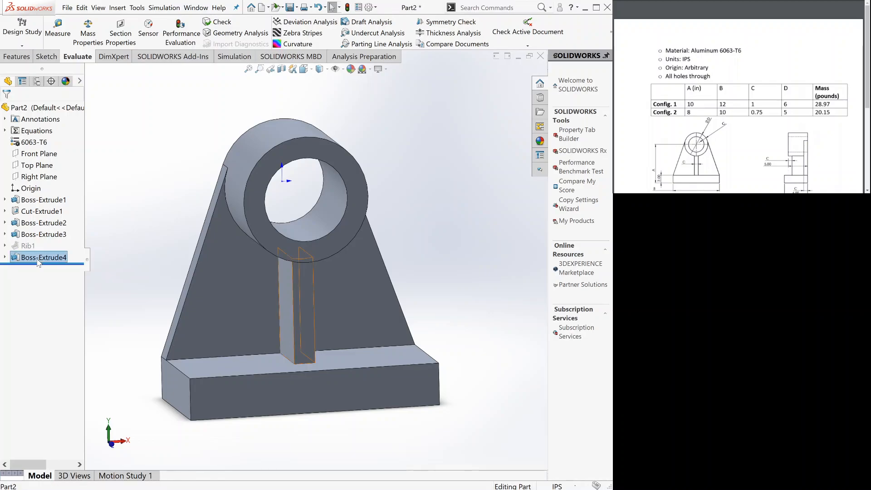
{"action": "left_click", "coordinate": [69, 244]}
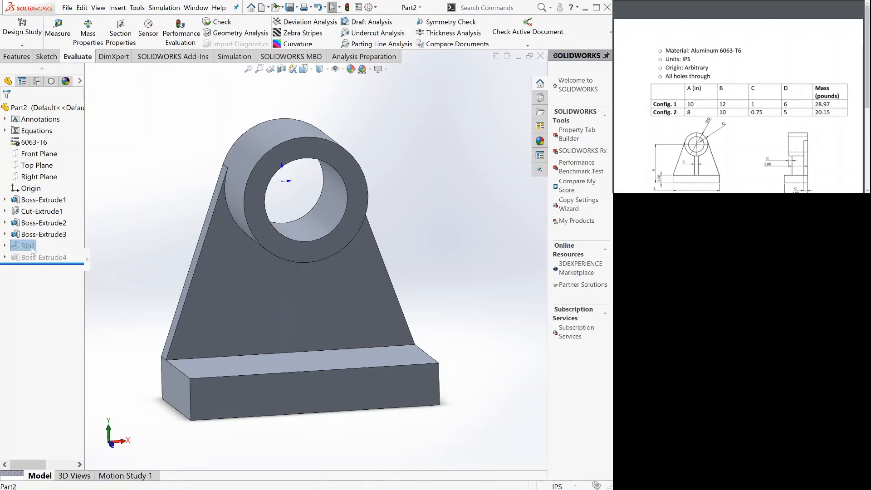
{"action": "left_click", "coordinate": [63, 223]}
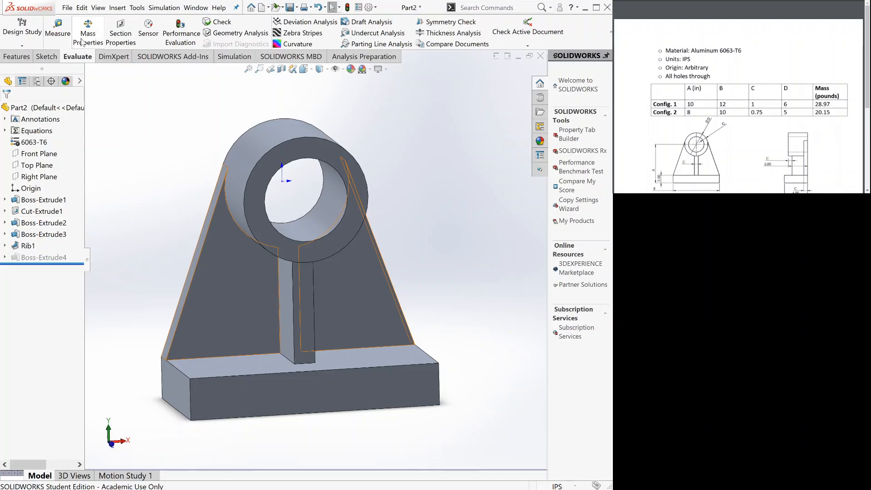
{"action": "left_click", "coordinate": [82, 42]}
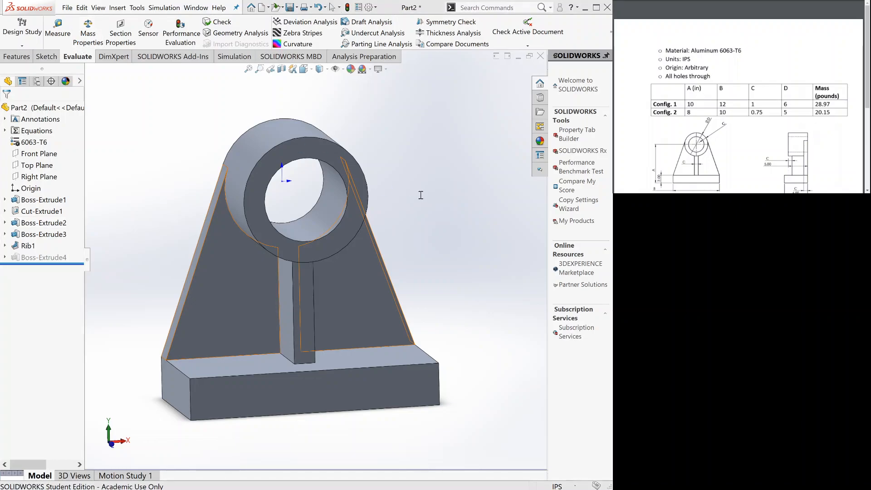
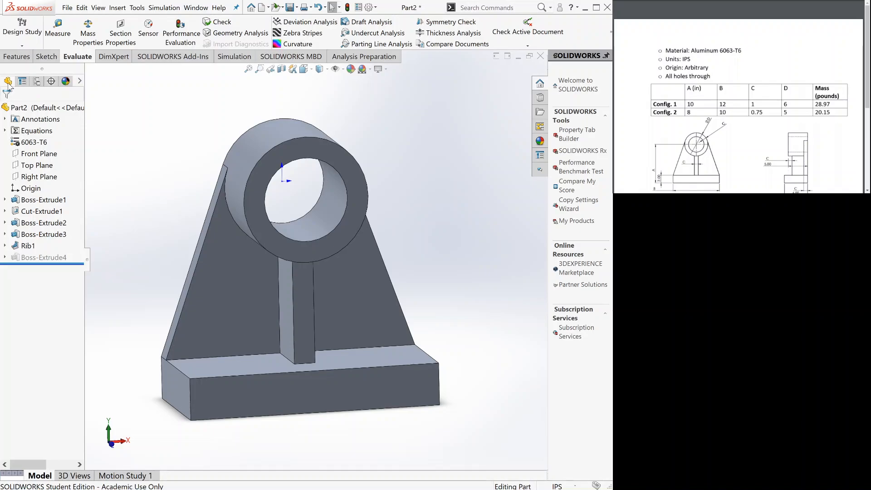
Add a configuration named "conf 2" to the part and expand the default configuration's entry to show it.
{"action": "left_click", "coordinate": [35, 81]}
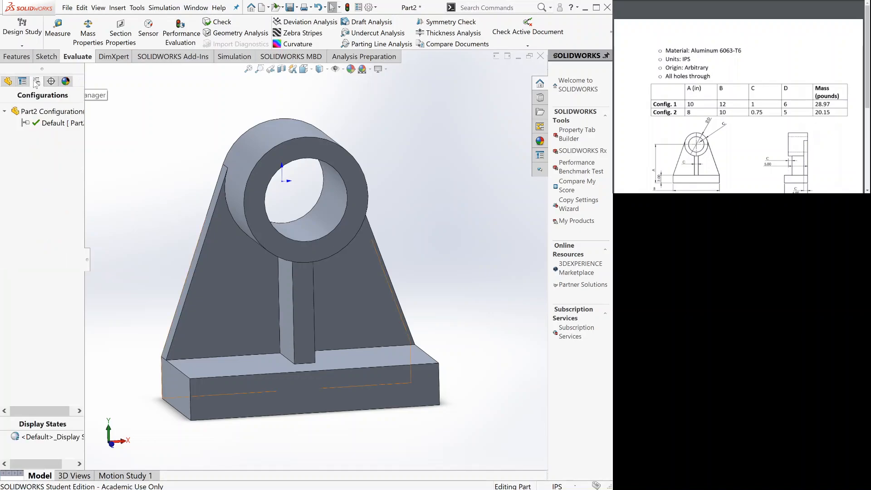
{"action": "left_click", "coordinate": [64, 122]}
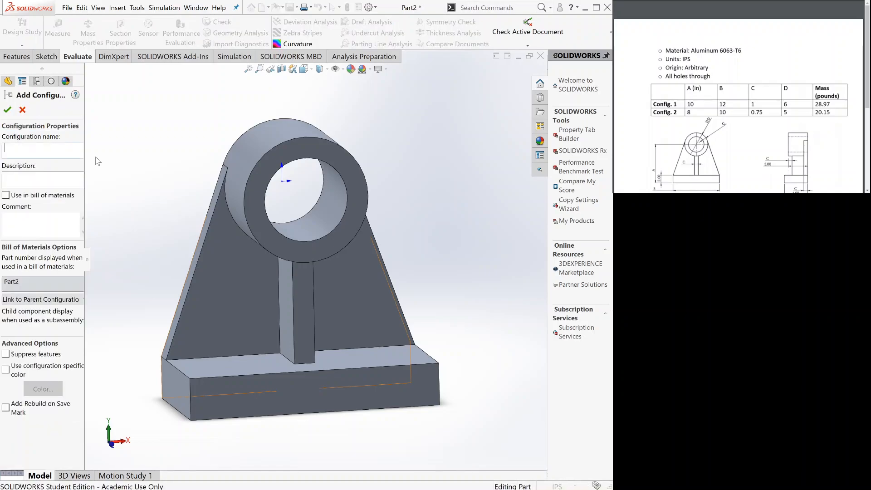
{"action": "type", "text": "conf 2"}
{"action": "left_click", "coordinate": [7, 111]}
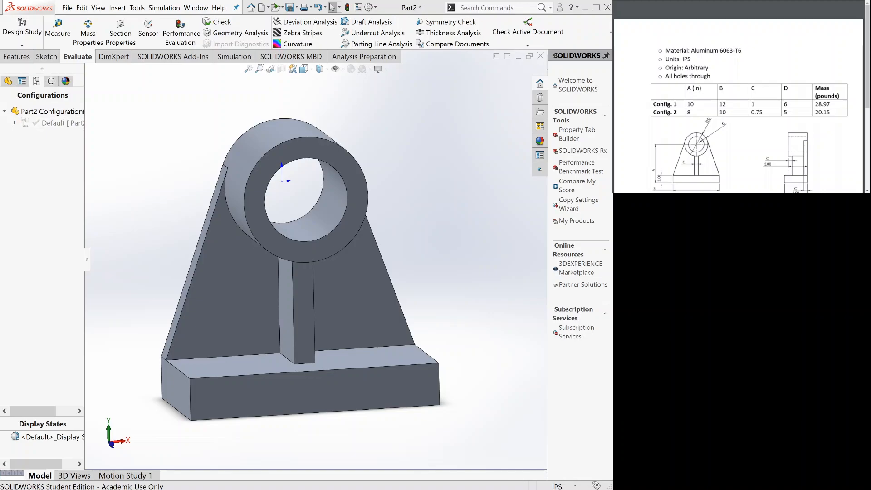
{"action": "left_click", "coordinate": [15, 123]}
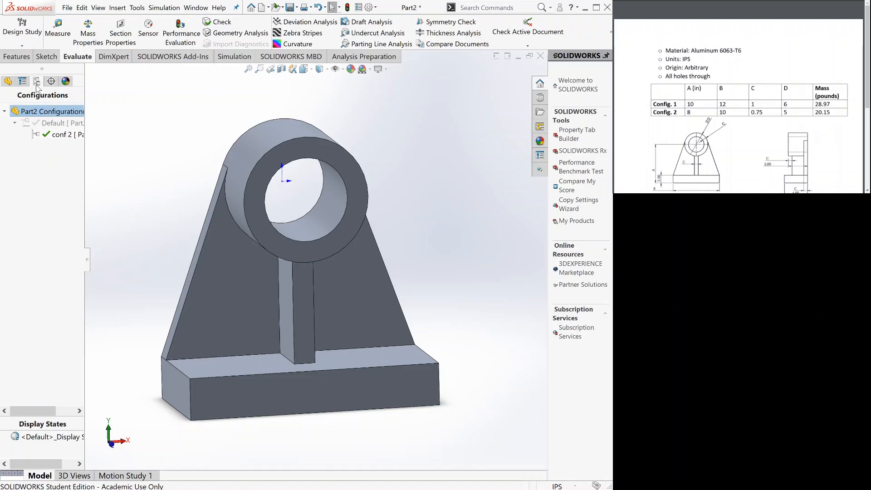
Set the conf 2 equation variables to A 8, B 10, C 0.75 and D 5, and evaluate the rebuilt part's mass properties.
{"action": "left_click", "coordinate": [12, 84]}
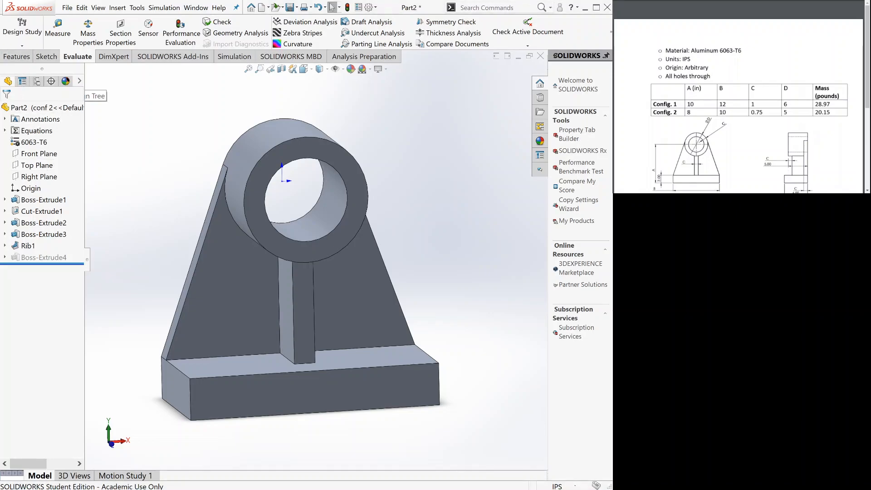
{"action": "left_click", "coordinate": [37, 133]}
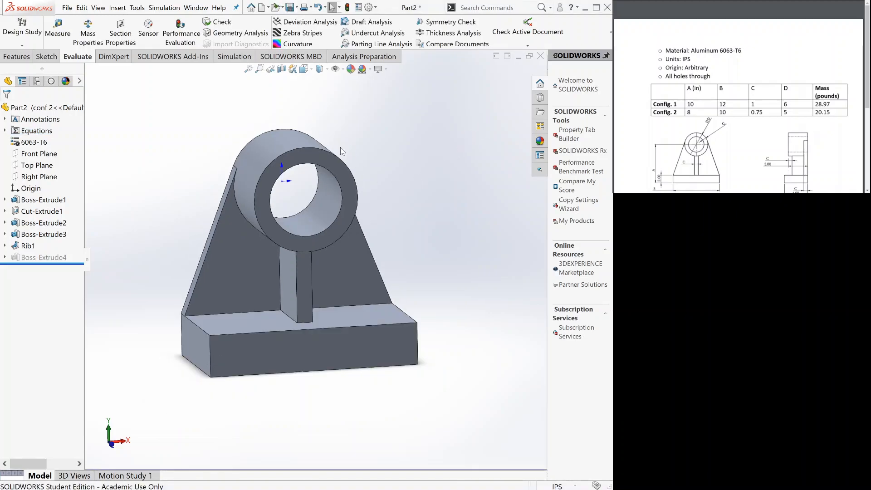
{"action": "left_click", "coordinate": [347, 8]}
{"action": "left_click", "coordinate": [85, 42]}
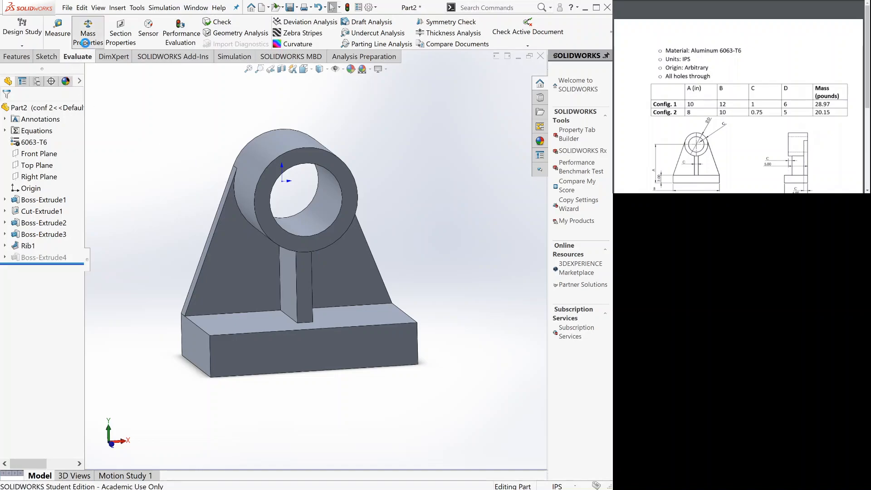